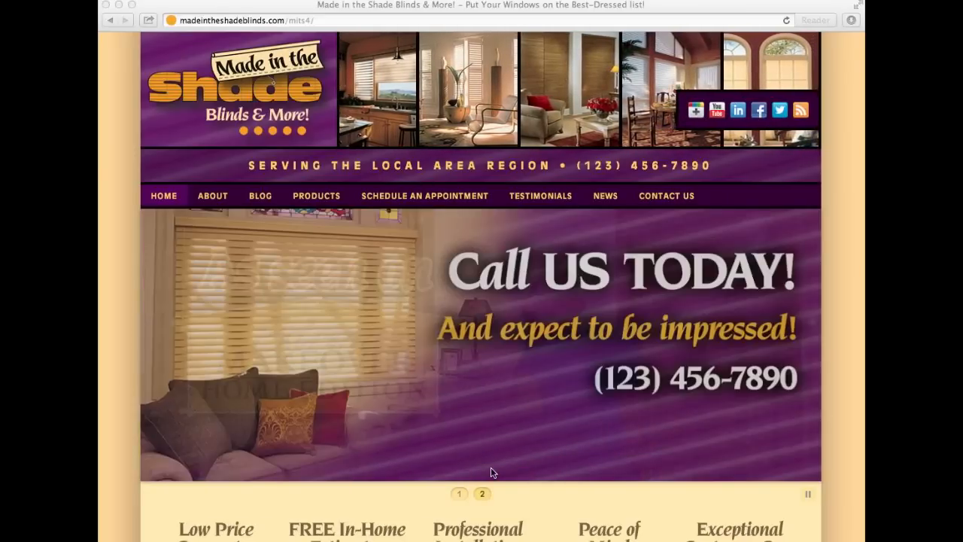
Scroll through the live site's page to look it over.
scroll(491, 469, "down", 5)
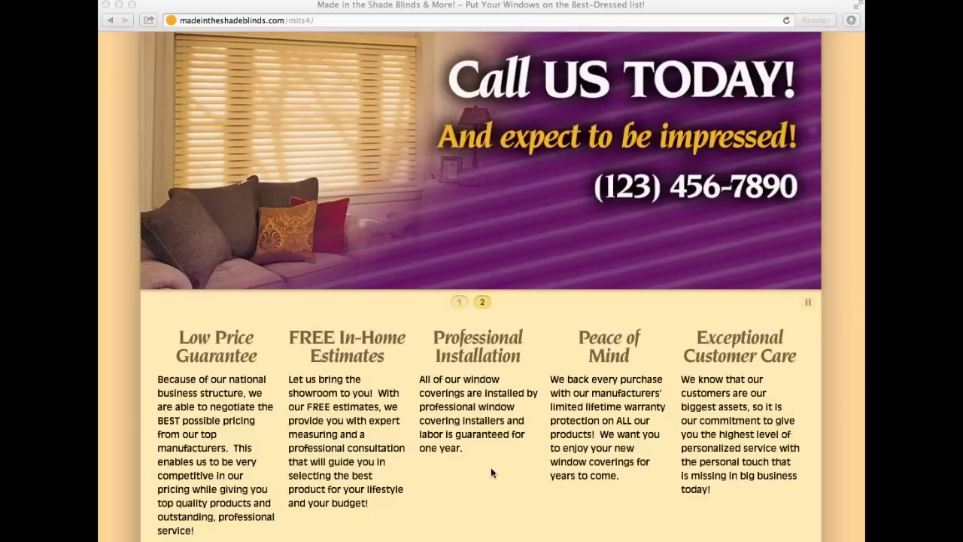
scroll(256, 389, "down", 4)
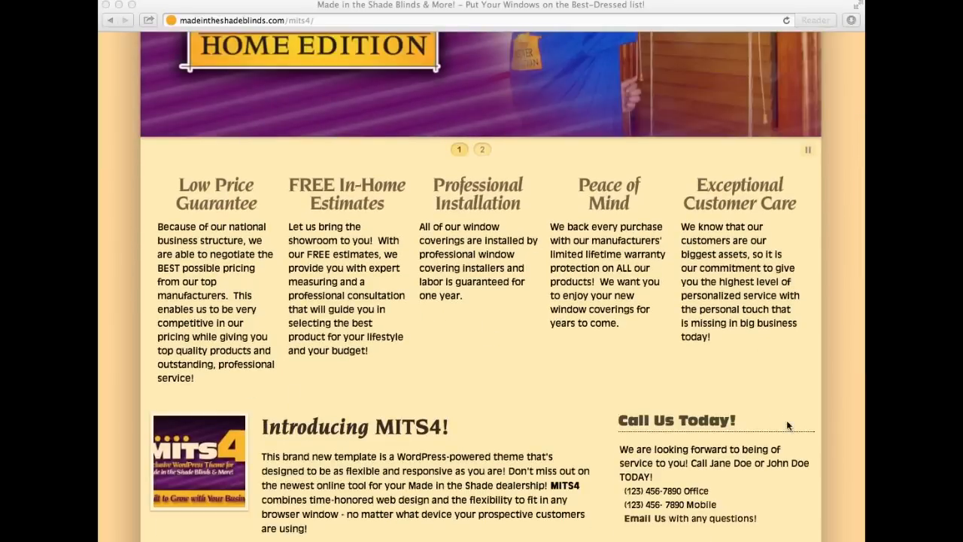
scroll(813, 447, "down", 5)
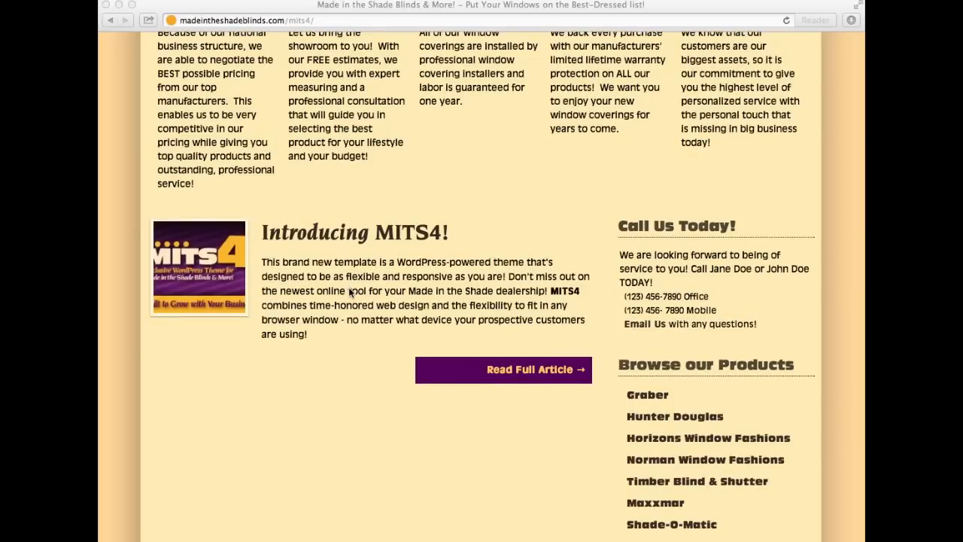
scroll(319, 318, "down", 5)
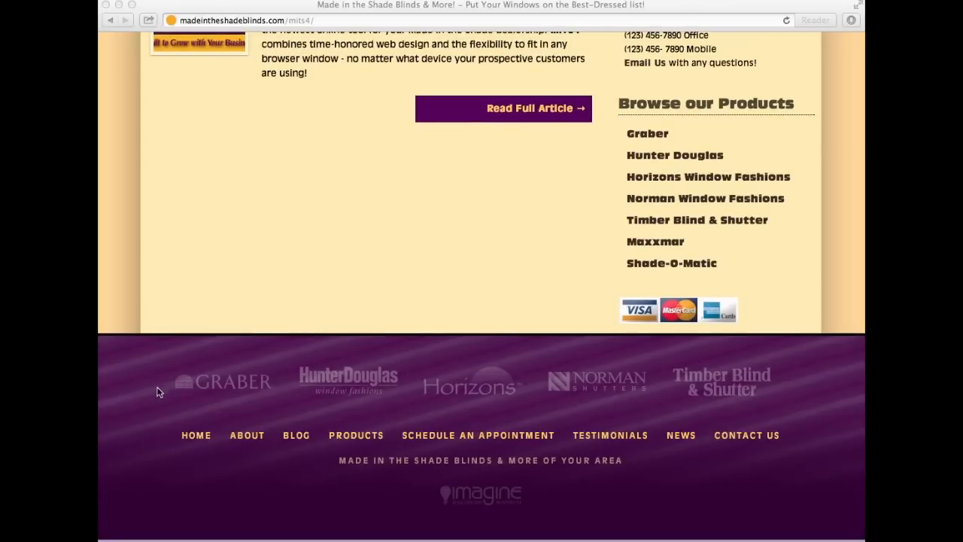
scroll(738, 388, "left", 1)
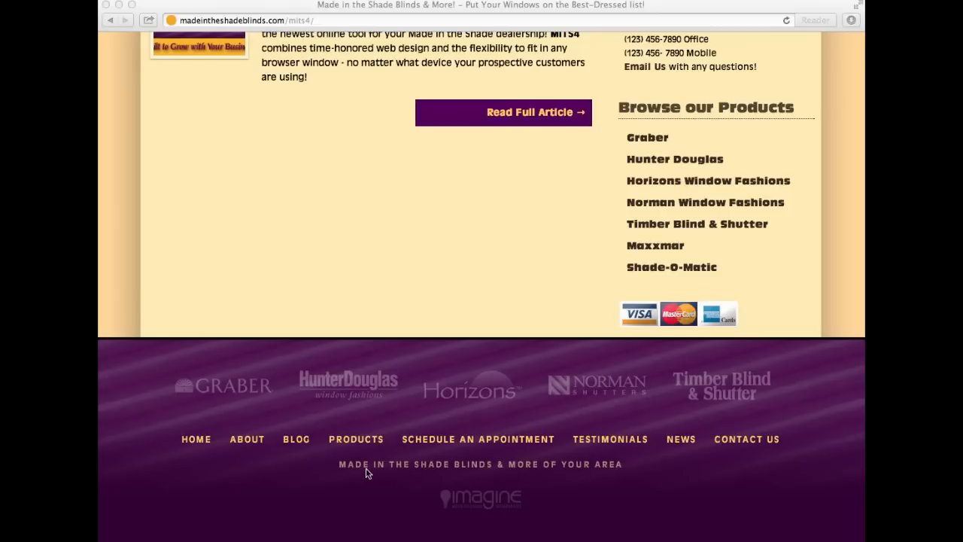
scroll(803, 398, "up", 15)
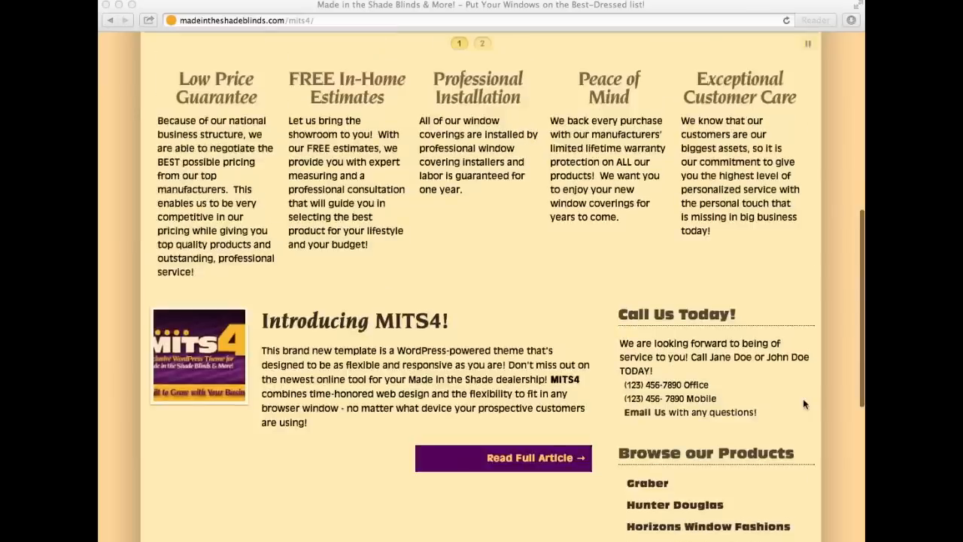
scroll(802, 404, "up", 3)
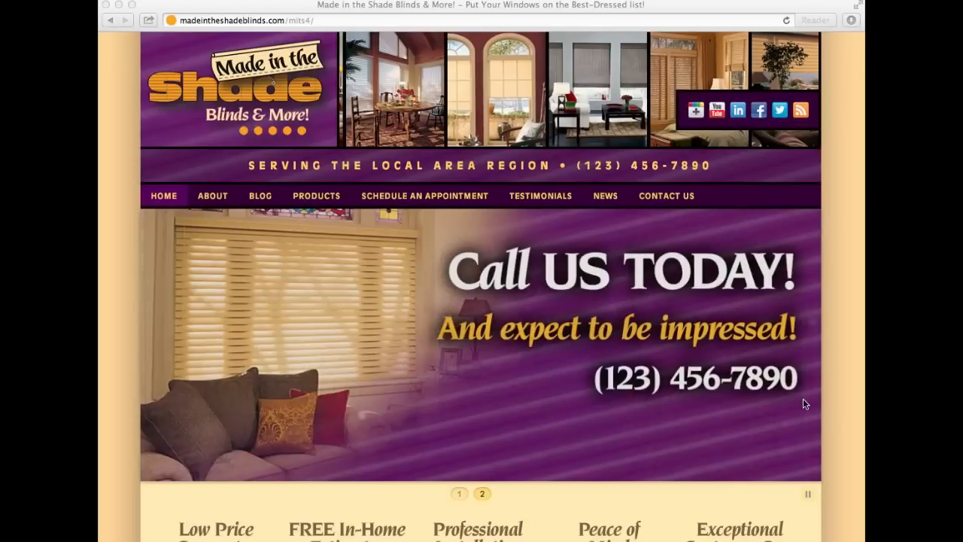
Append wp-admin to the mits4/ site address and load the WordPress login page.
left_click(339, 21)
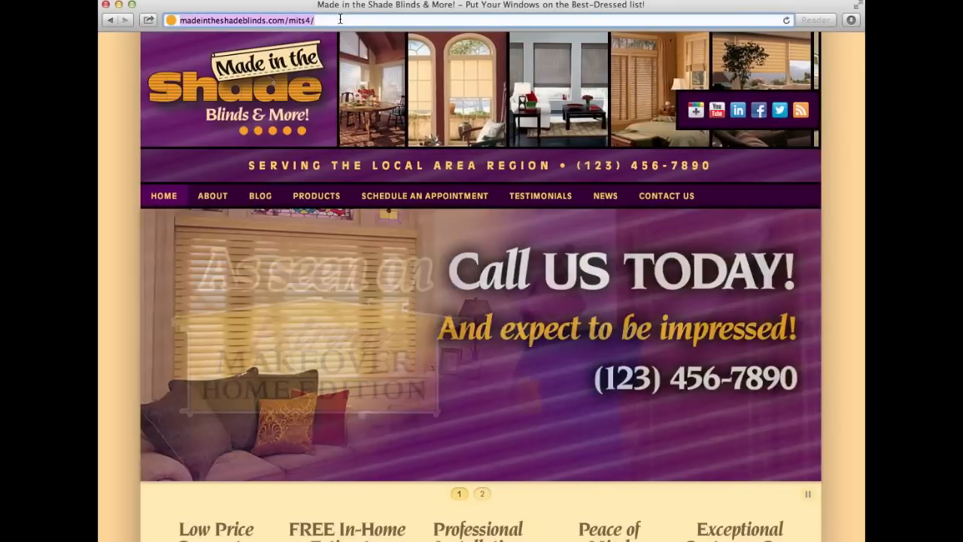
key("Right")
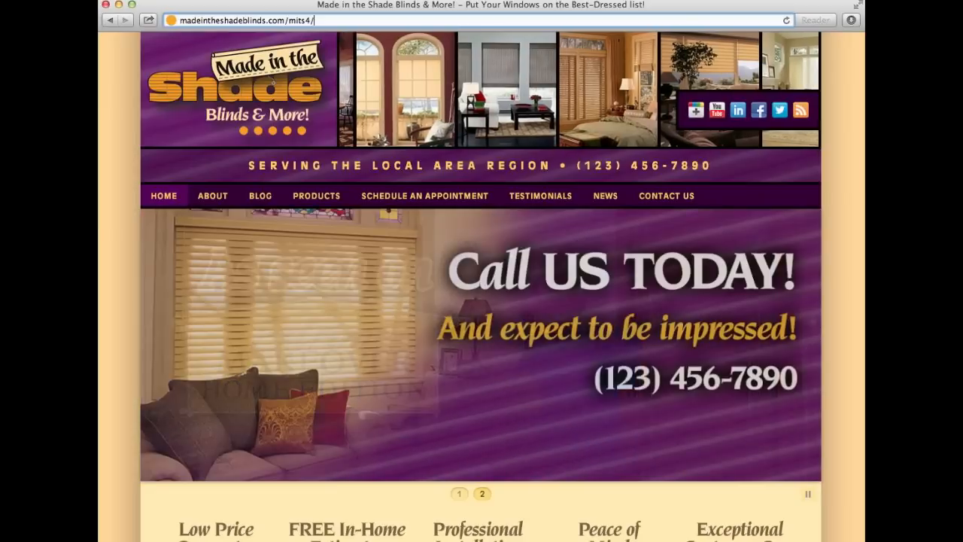
type("wp-")
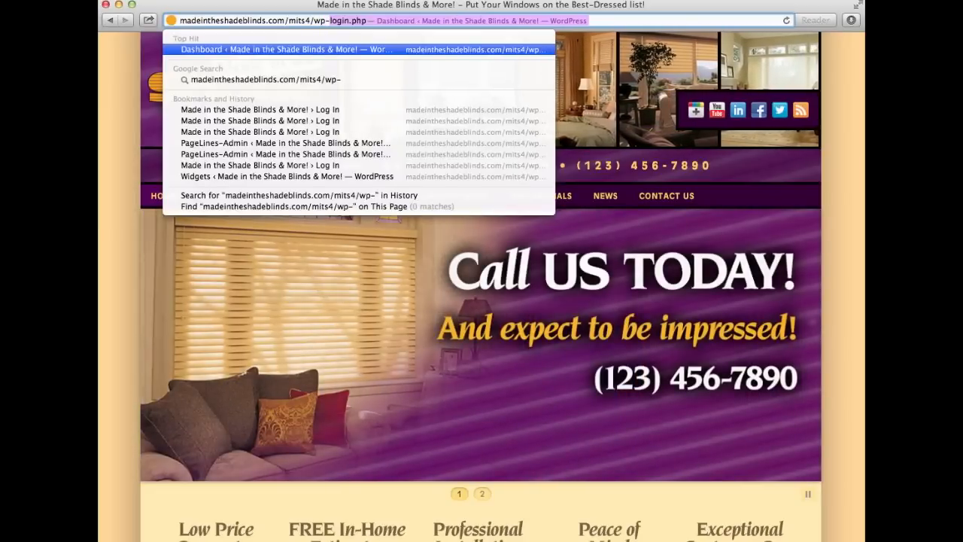
type("-a")
key("BackSpace")
key("BackSpace")
type("a")
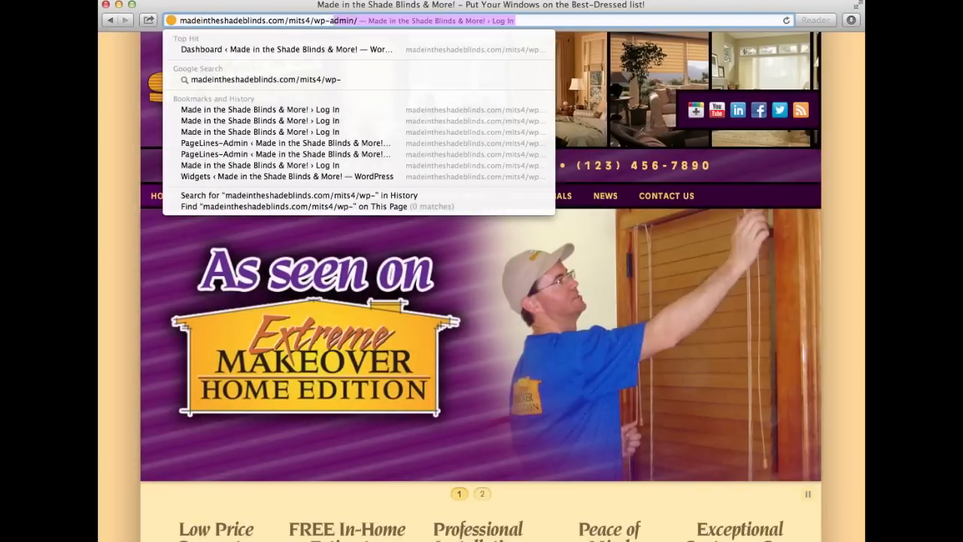
type("dmin")
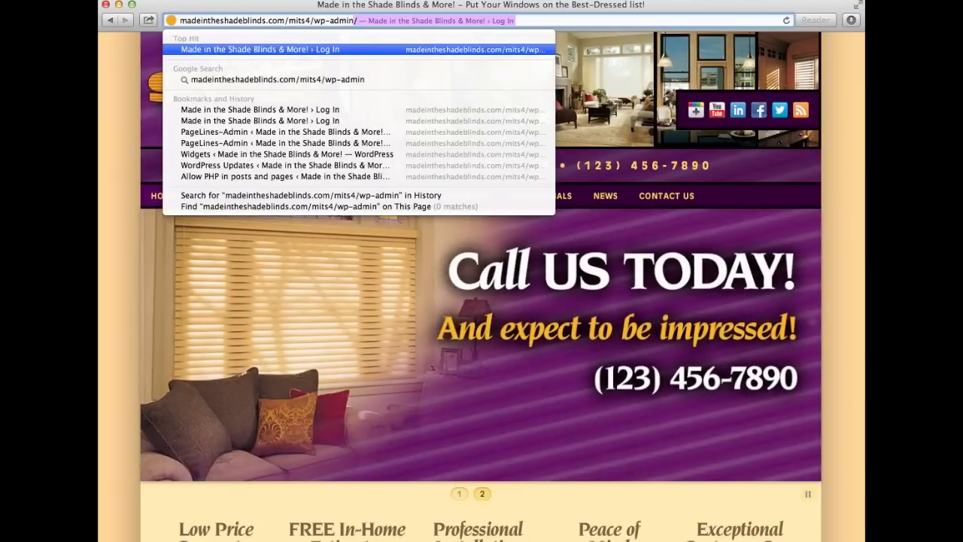
key("Return")
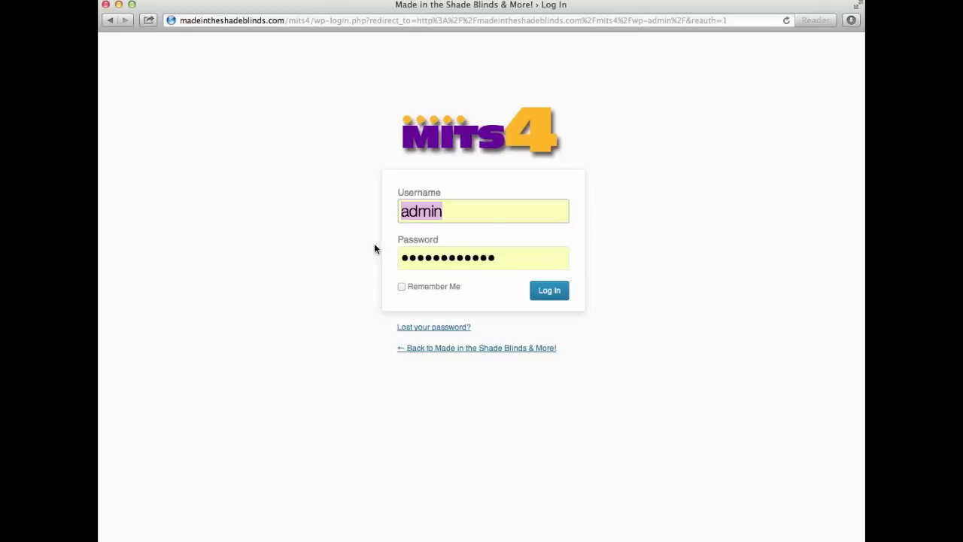
Log in with the prefilled credentials and preview the PageLines, Posts, Media, Pages and SEO menus.
left_click(559, 297)
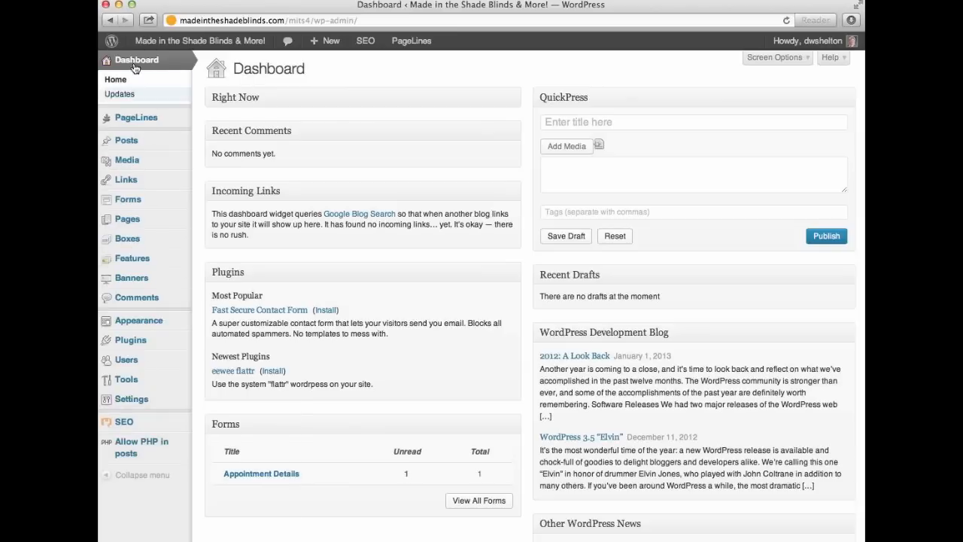
mouse_move(131, 123)
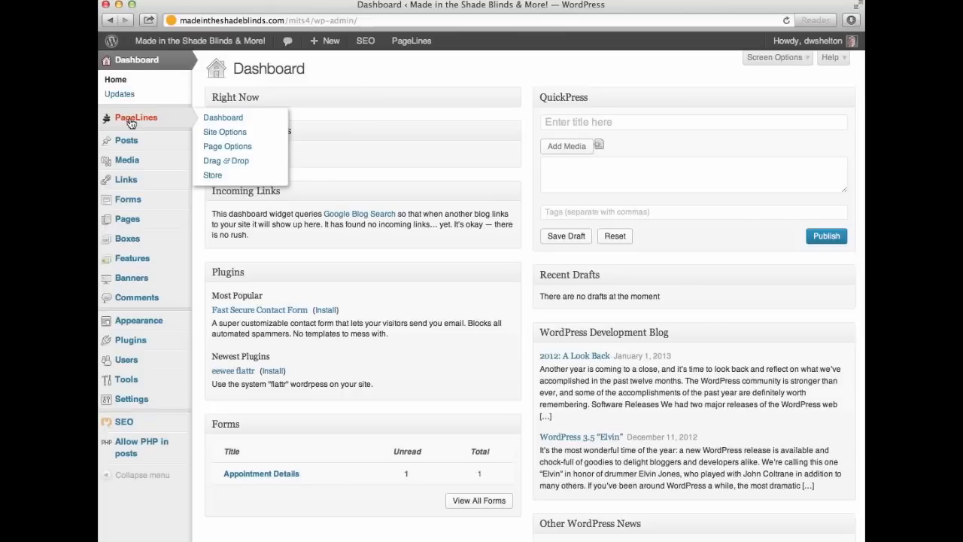
mouse_move(130, 143)
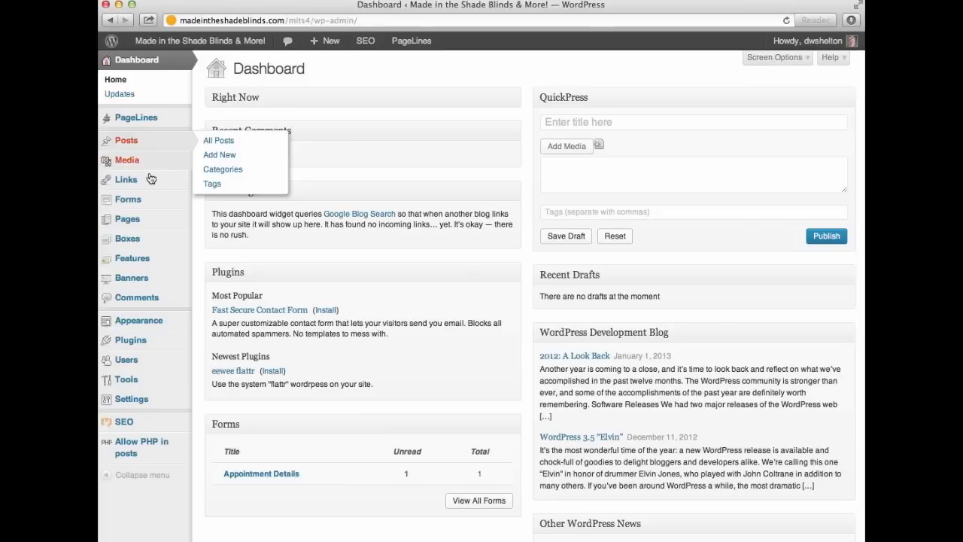
mouse_move(154, 165)
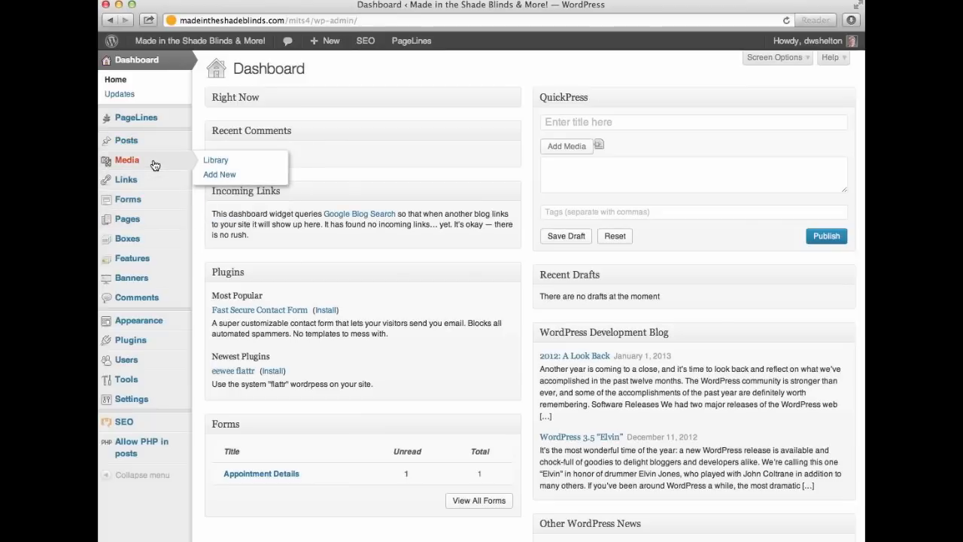
mouse_move(148, 225)
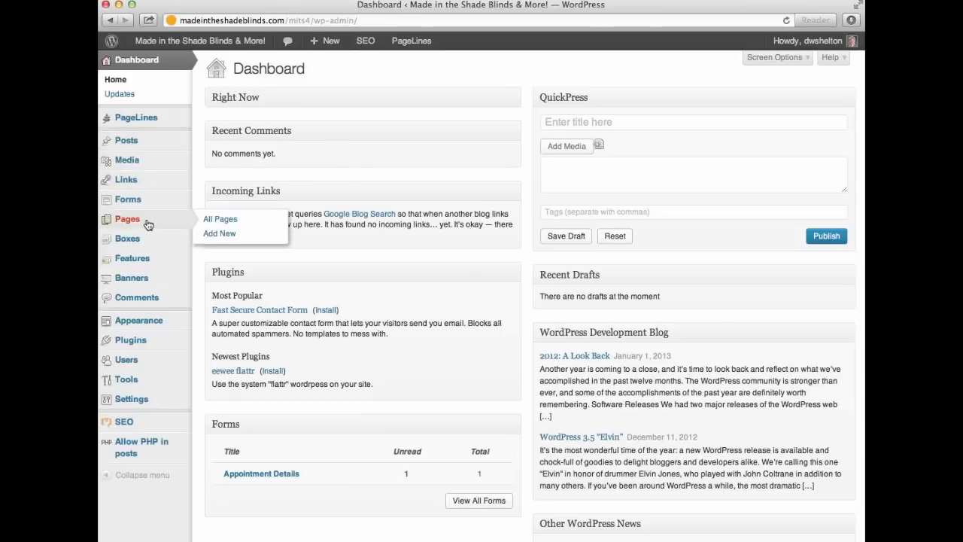
mouse_move(150, 267)
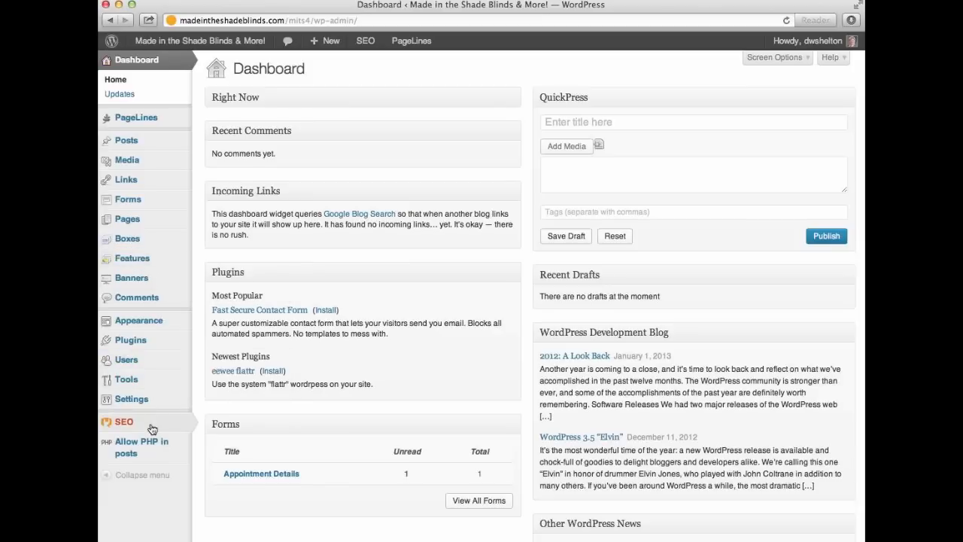
mouse_move(152, 429)
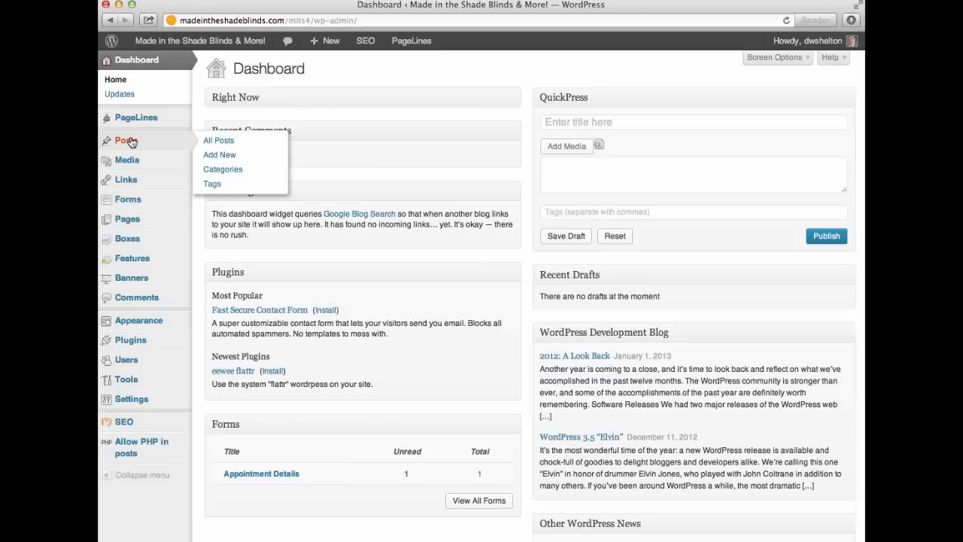
Open the 'Introducing MITS4!' post from the Posts list in the editor.
left_click(129, 141)
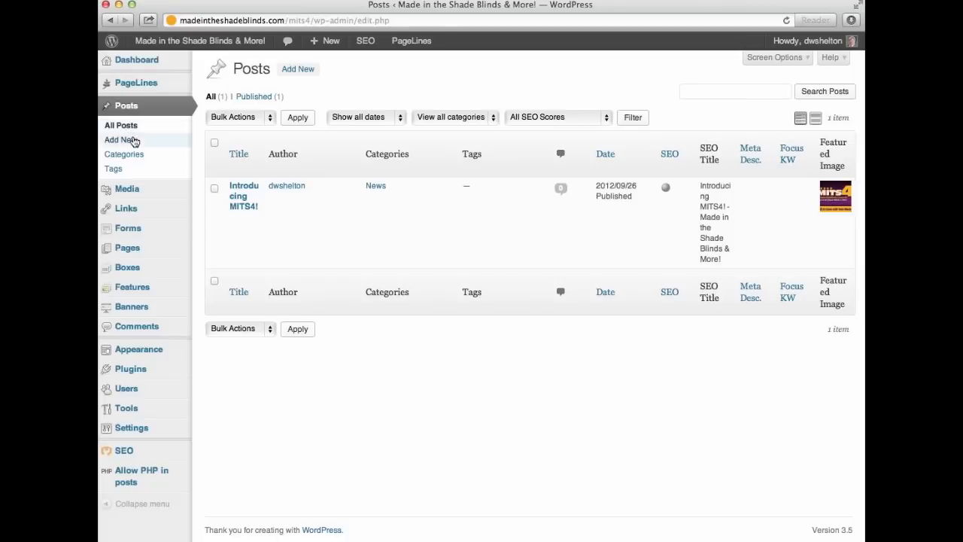
mouse_move(223, 216)
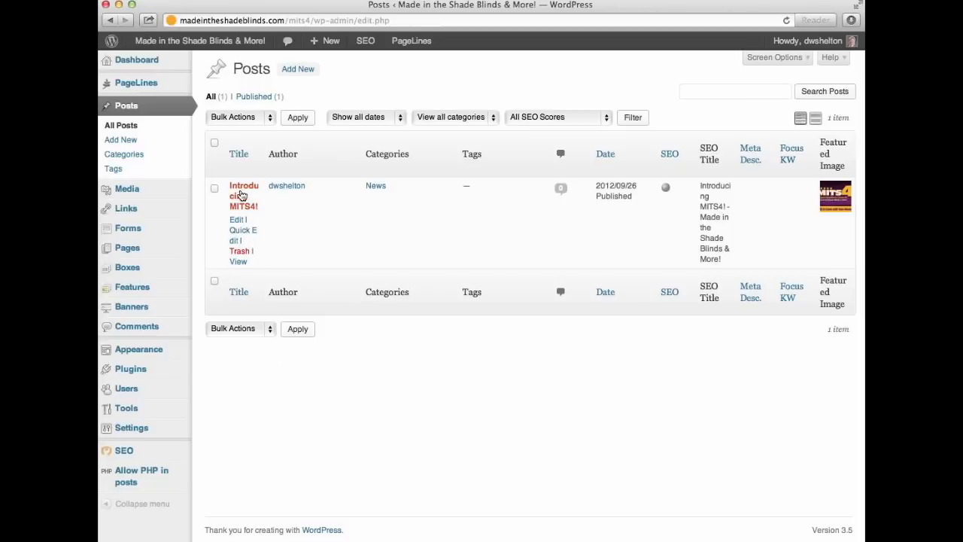
left_click(241, 190)
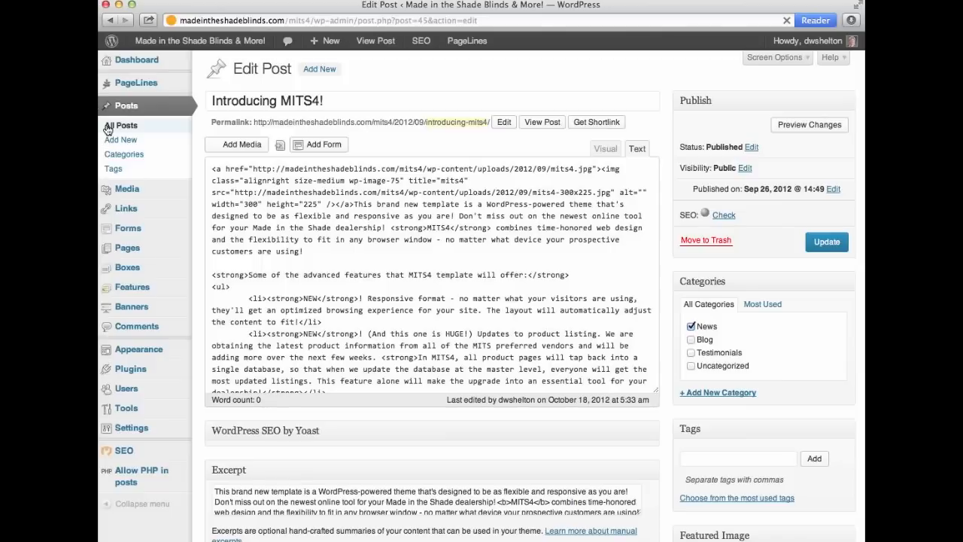
Go back to All Posts and start a blank new post with Add New.
left_click(108, 129)
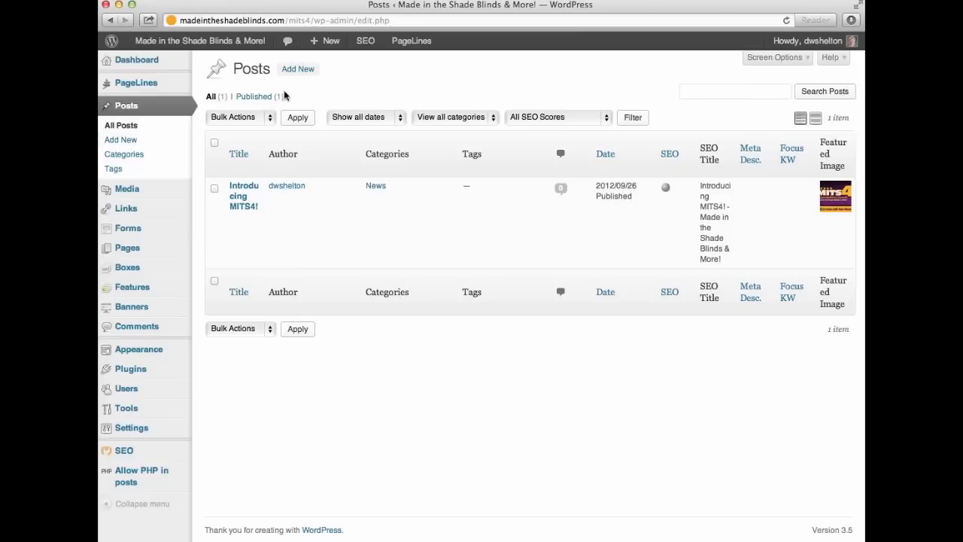
mouse_move(326, 46)
left_click(297, 70)
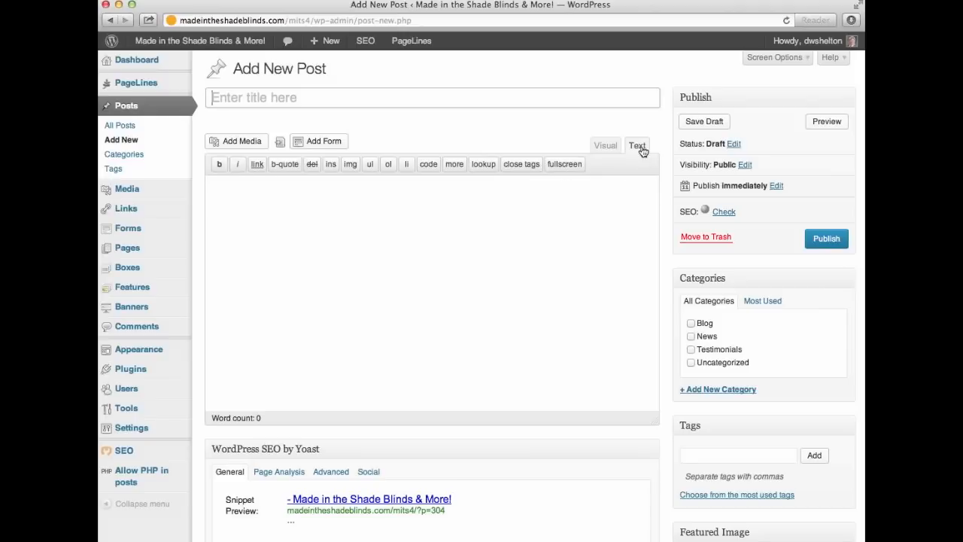
Switch the new post's editor to the Visual tab.
left_click(602, 147)
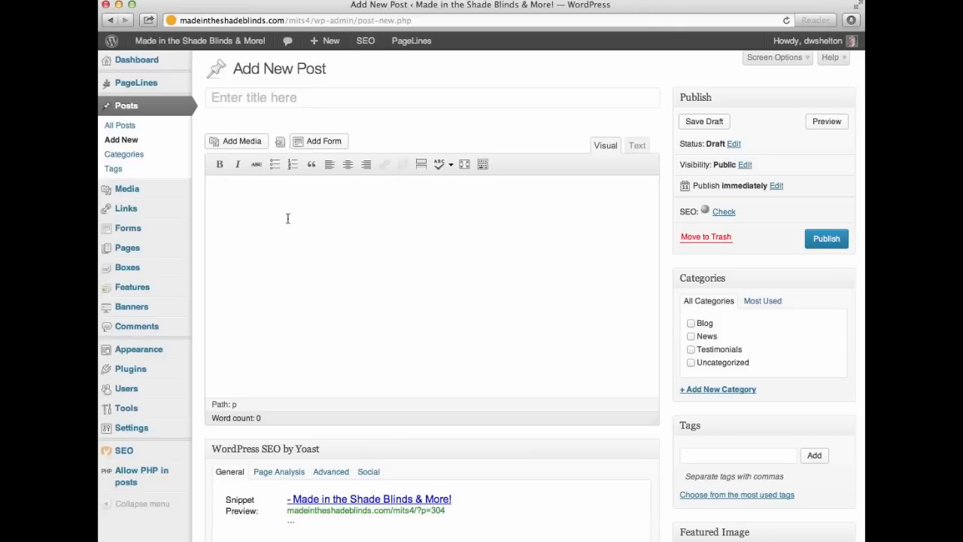
scroll(209, 167, "left", 1)
scroll(599, 466, "down", 1)
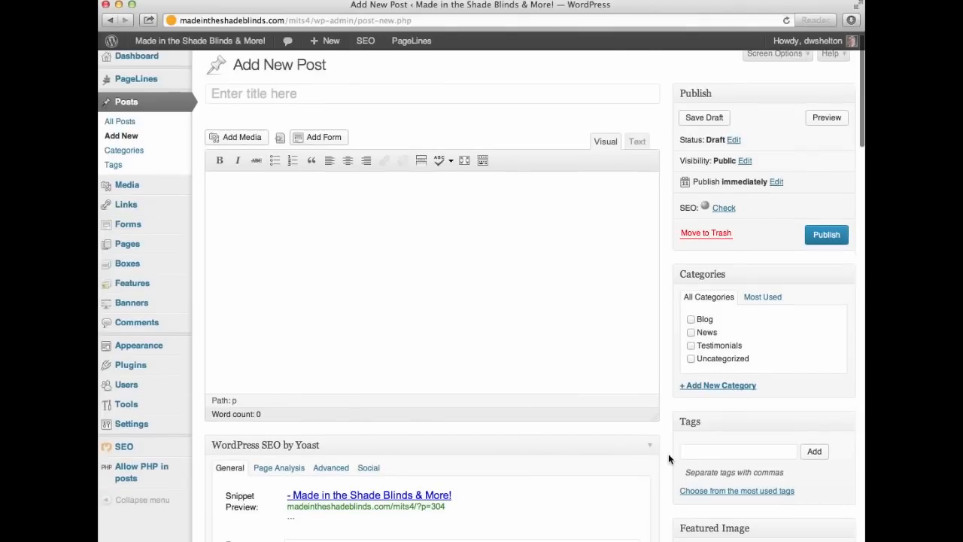
scroll(668, 455, "down", 3)
scroll(668, 459, "down", 2)
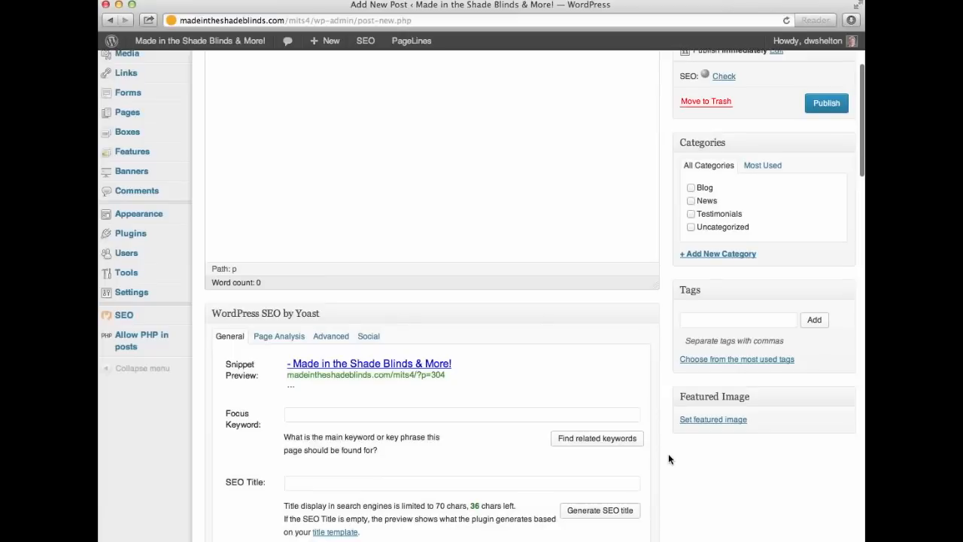
scroll(669, 459, "down", 2)
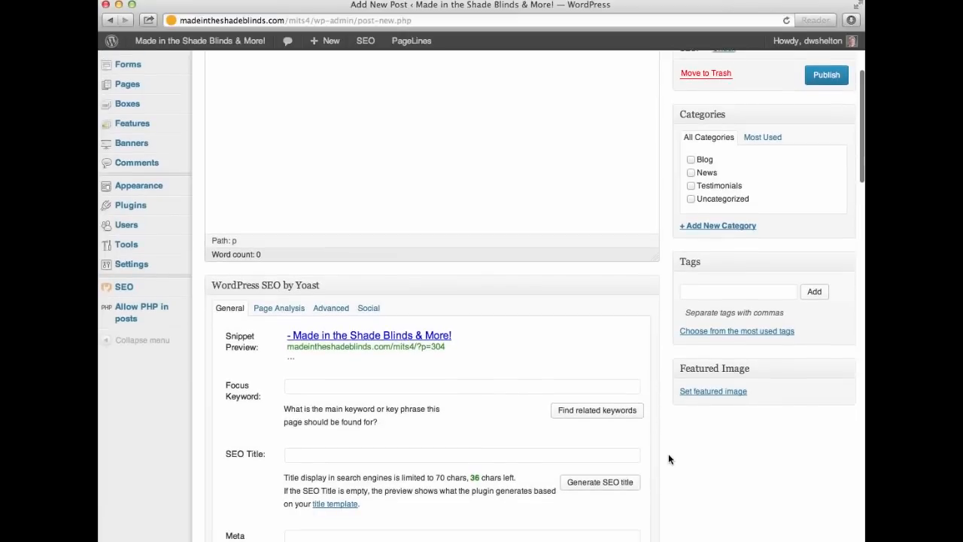
scroll(668, 458, "down", 1)
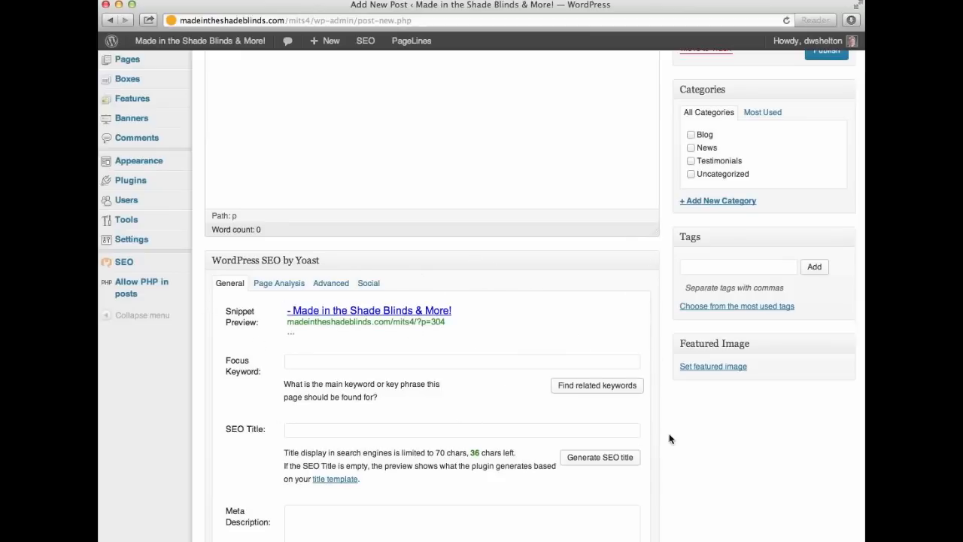
scroll(669, 439, "down", 3)
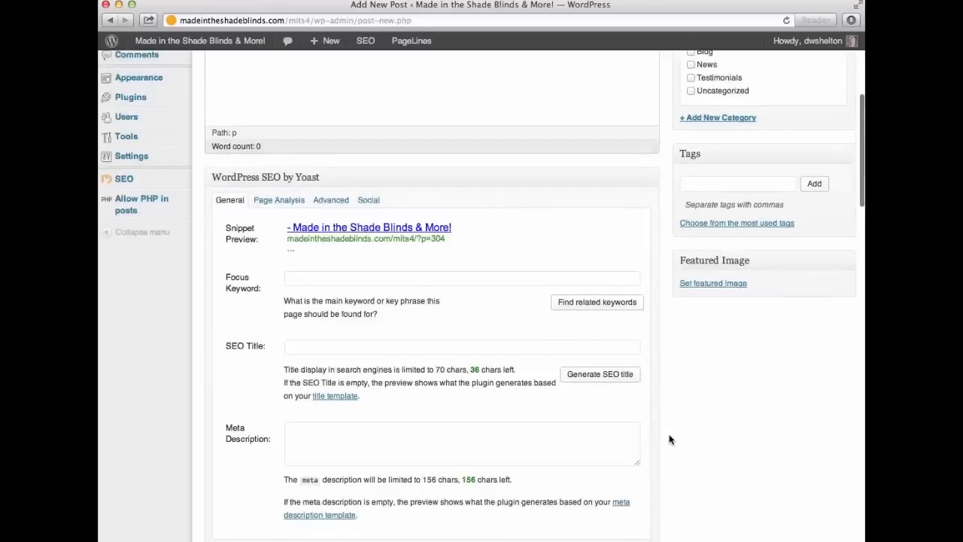
scroll(669, 439, "down", 5)
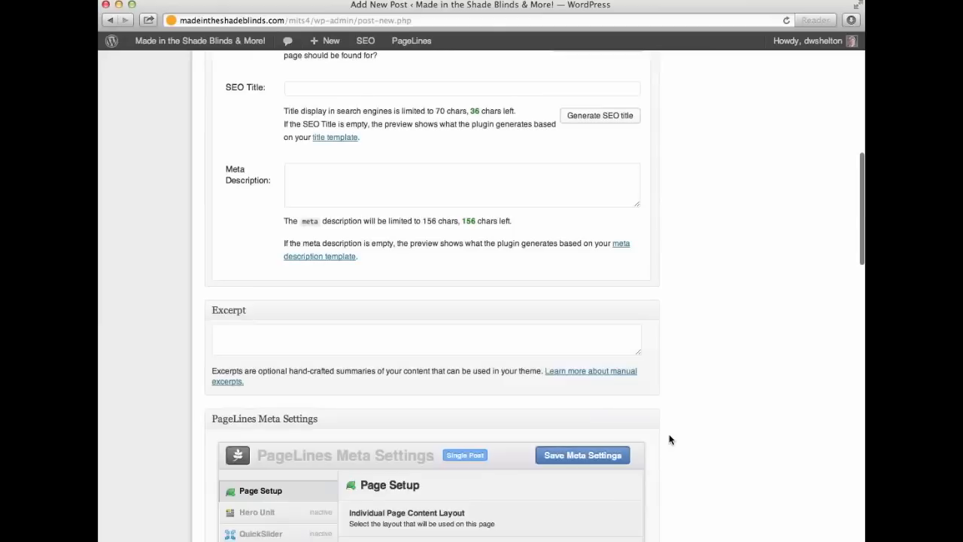
scroll(670, 439, "down", 6)
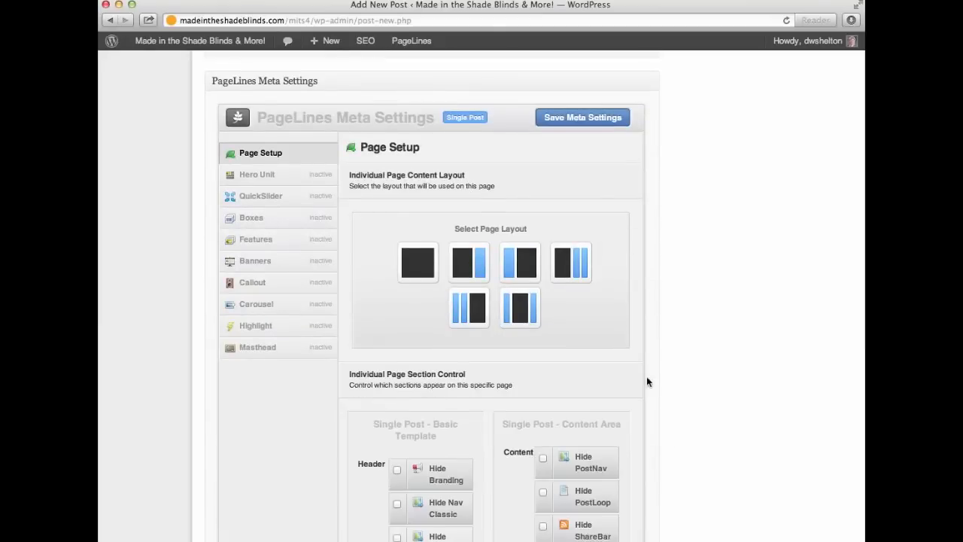
scroll(665, 355, "down", 5)
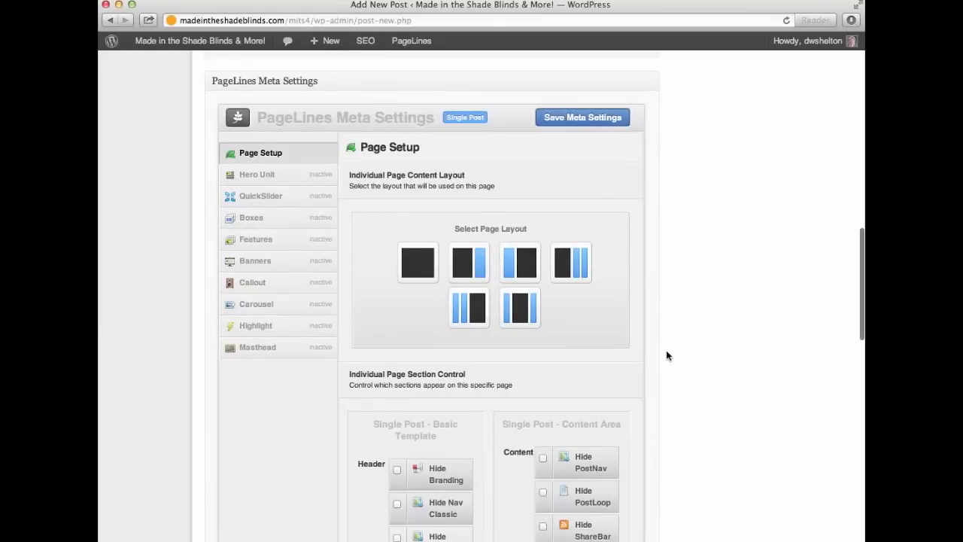
scroll(666, 355, "down", 11)
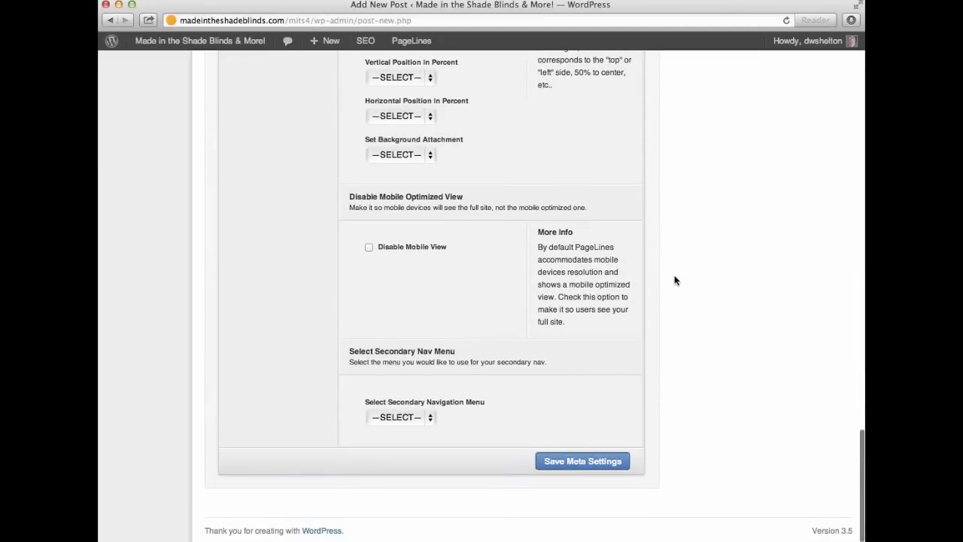
scroll(675, 281, "up", 20)
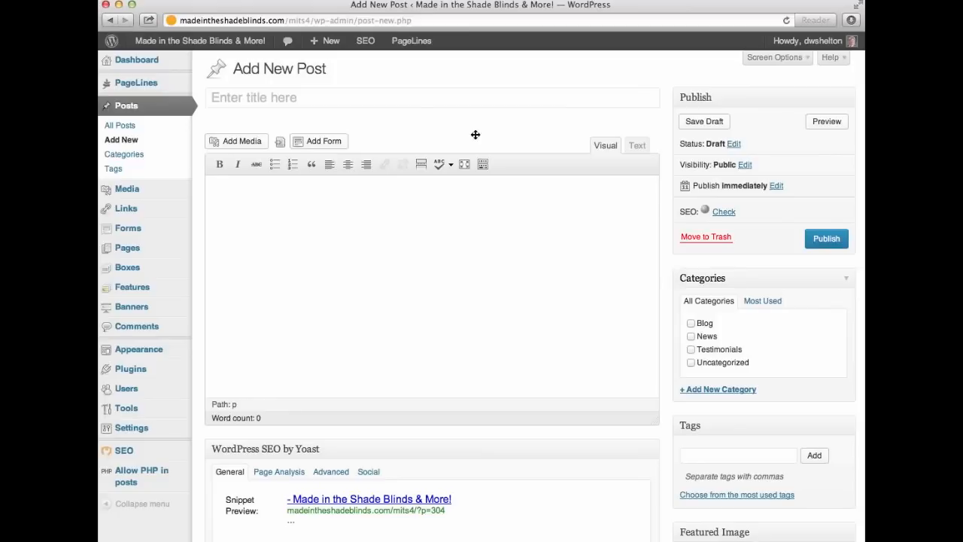
Title the post 'Big Blind Sale!' and begin the body with 'We are proud to announce'.
left_click(273, 95)
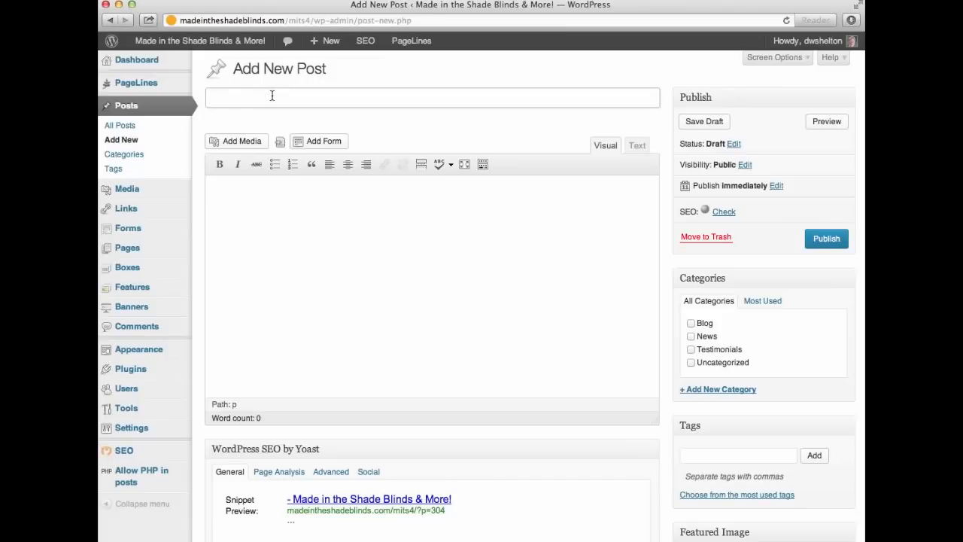
type("Big Blind Sale!")
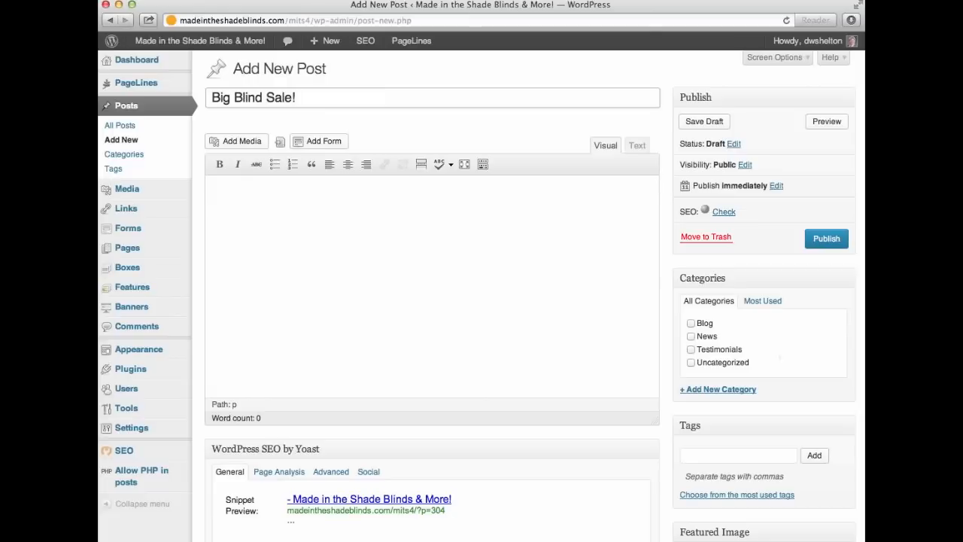
left_click(240, 217)
type("We are proud to announc")
type("e")
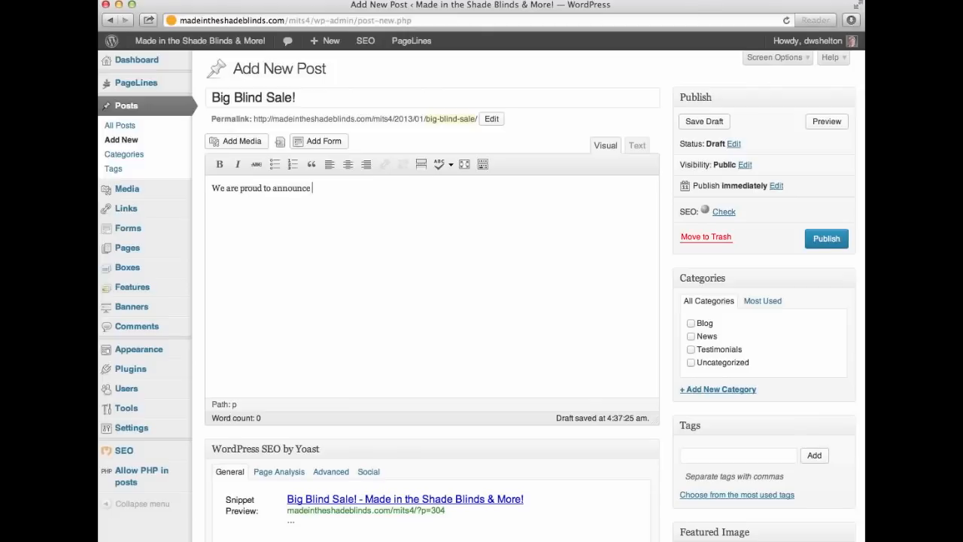
Finish the body: all Graber blinds 10% off for a limited time, call TODAY or schedule online.
type("our all-new ")
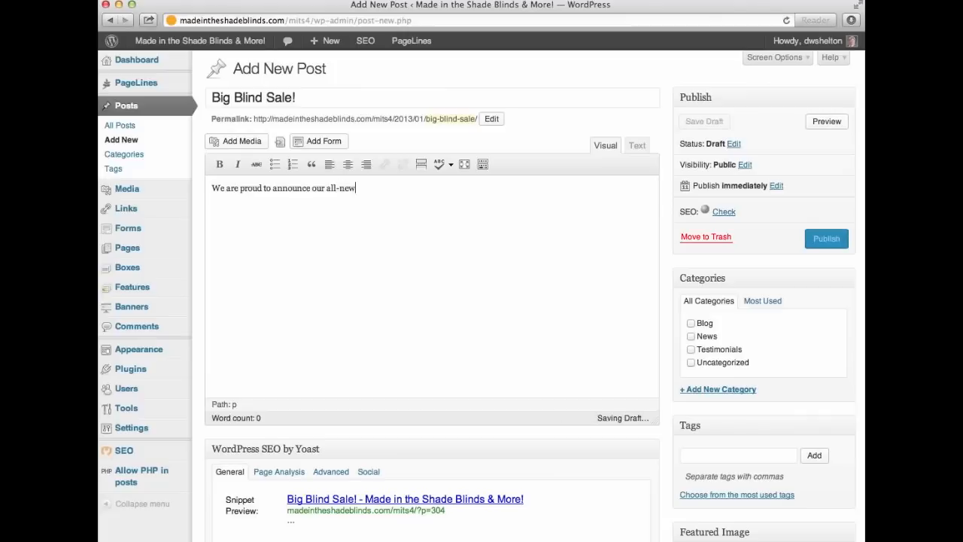
type("Big Blind S")
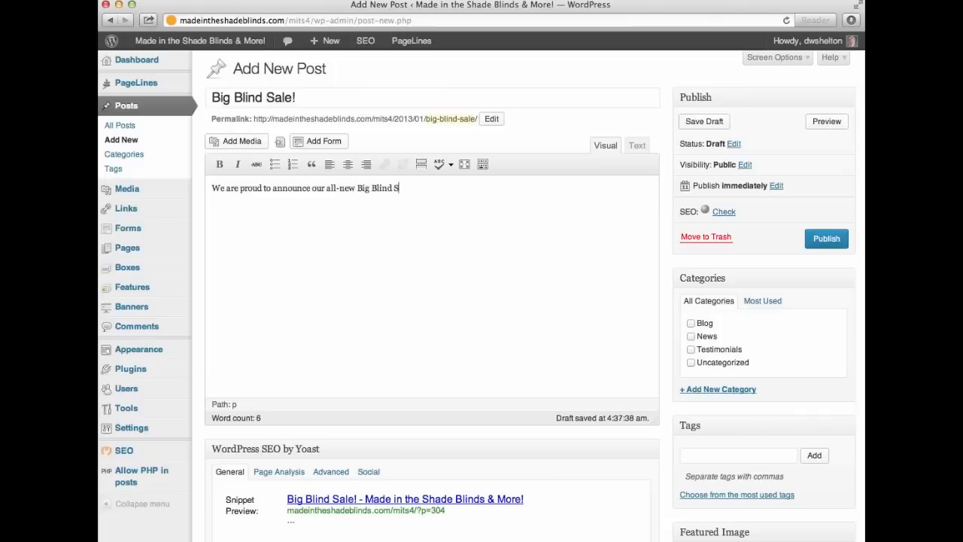
type("ale. All Graber blinds are")
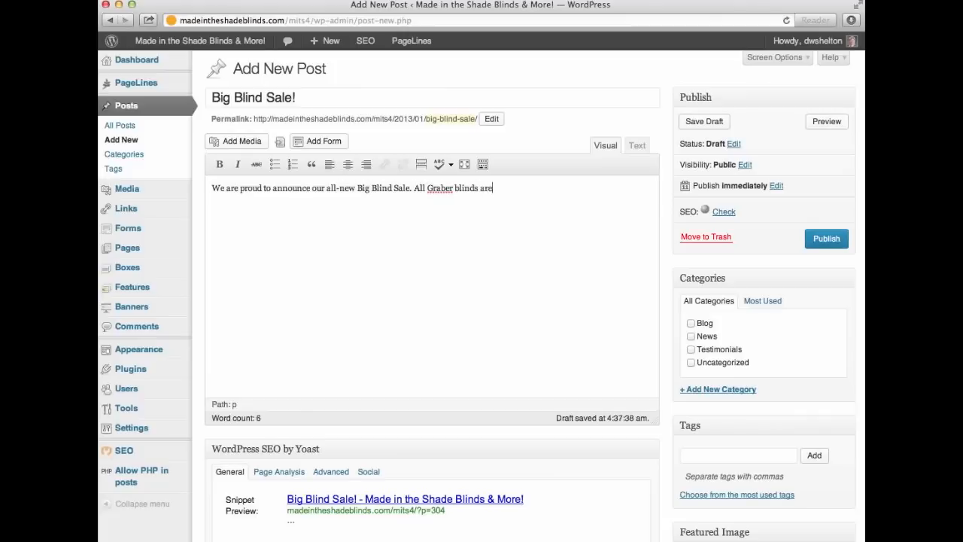
type(" now 10% off.")
key("BackSpace")
type("for a ")
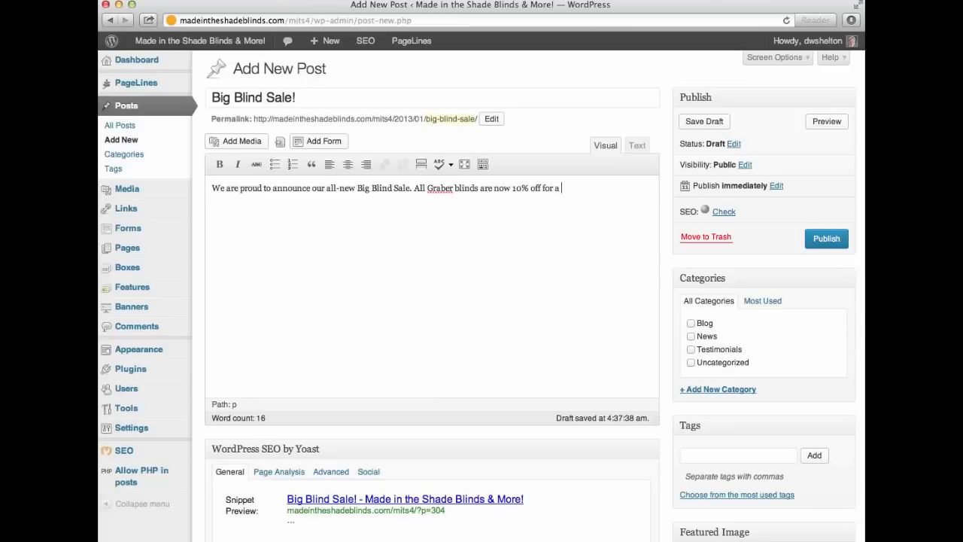
type("limited time. So call us TODAY for an")
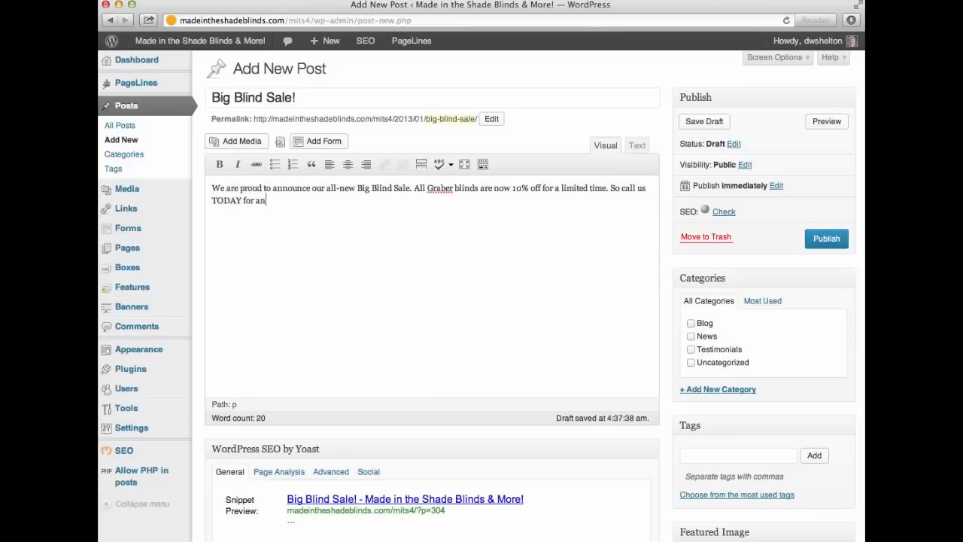
type(" appointment or sce")
key("BackSpace")
type("hedule your appointme")
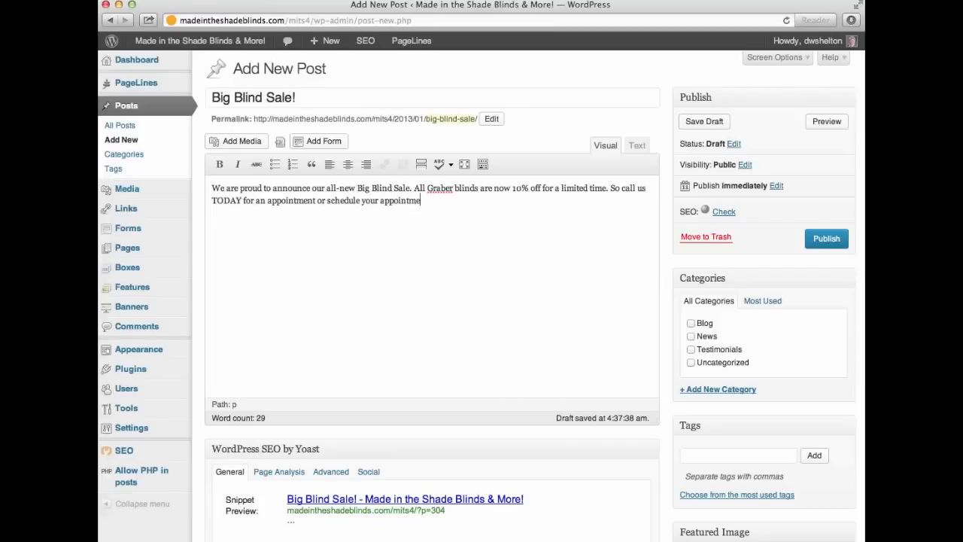
type("nt online.")
Start 'All Graber blinds…' as a new paragraph and show the Kitchen Sink formatting row.
left_click(414, 191)
key("Return")
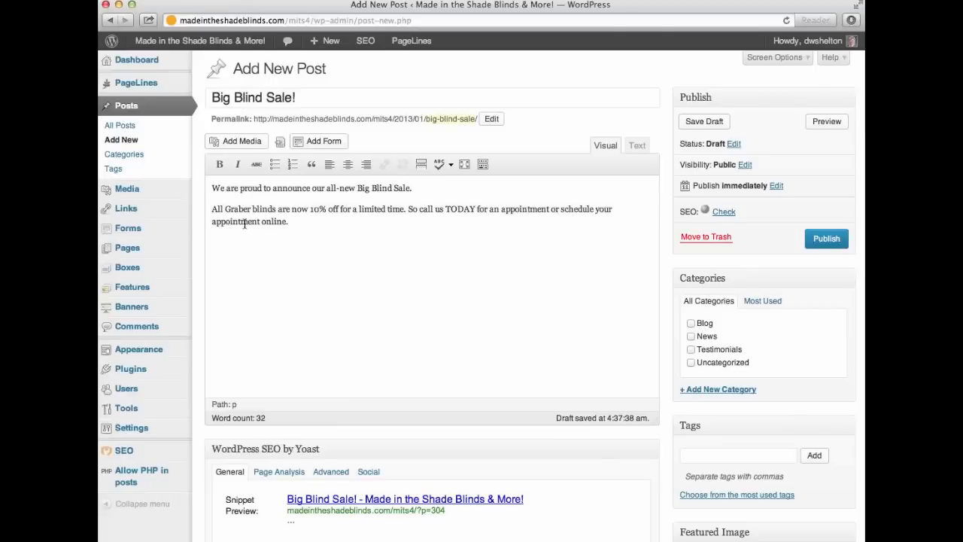
left_click(281, 189)
left_click(482, 164)
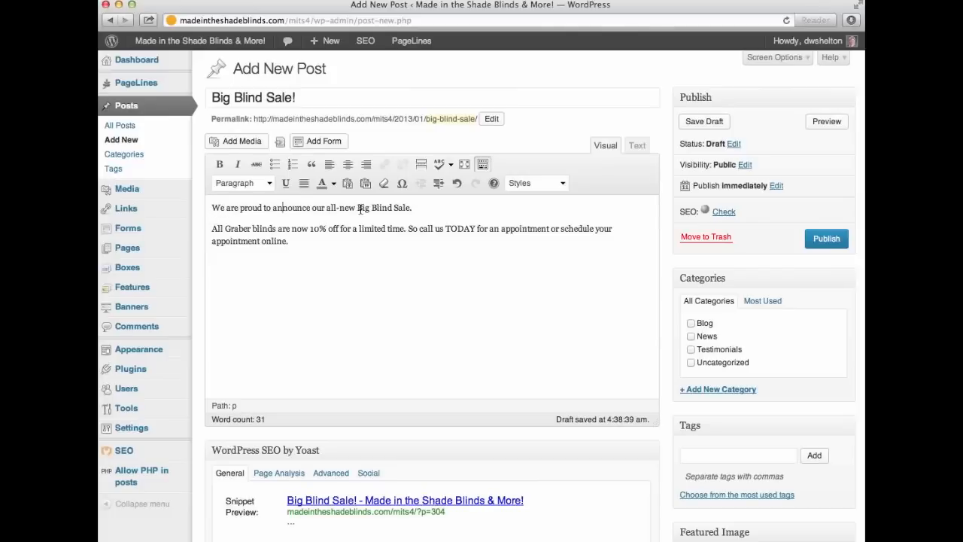
Format the opening announcement sentence as Heading 2, keeping the Graber blinds paragraph as Paragraph.
left_click(270, 184)
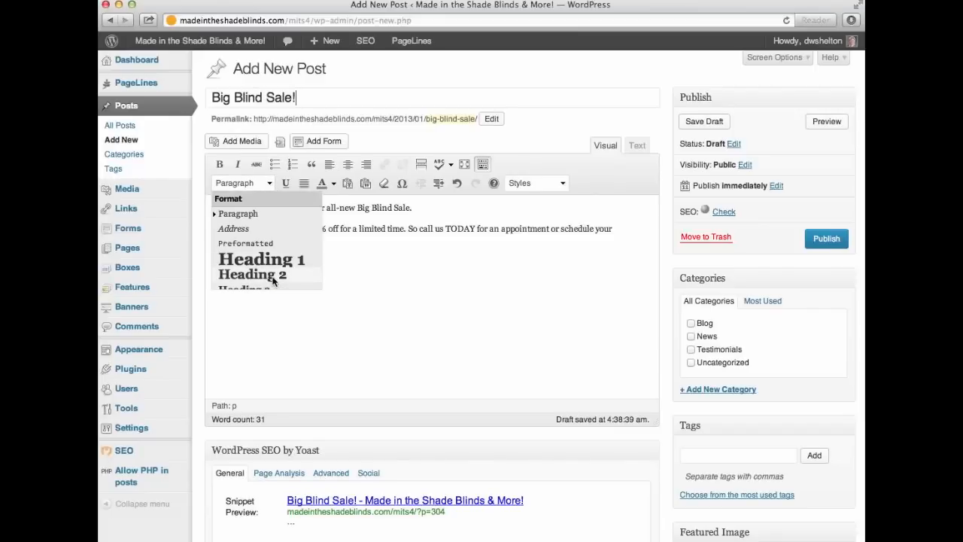
key("Escape")
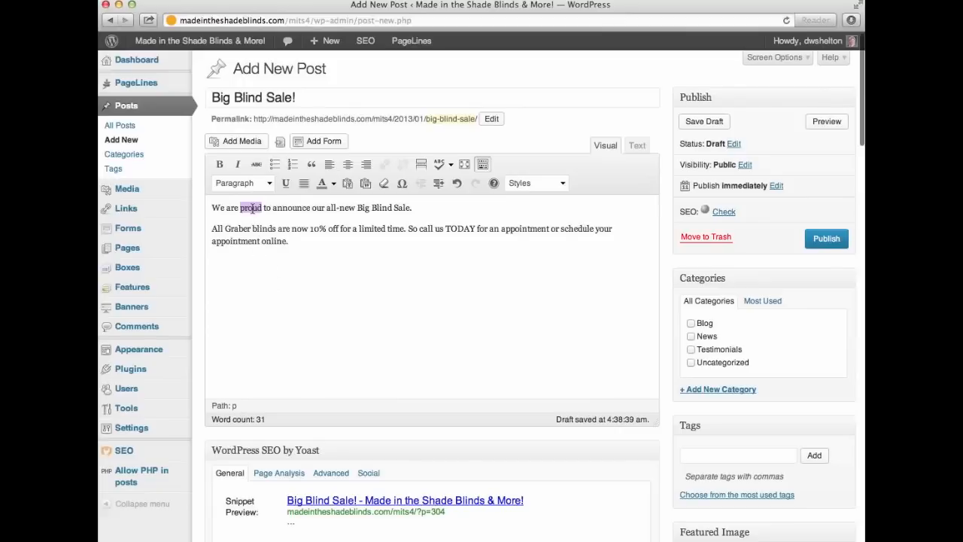
triple_click(252, 209)
left_click(270, 183)
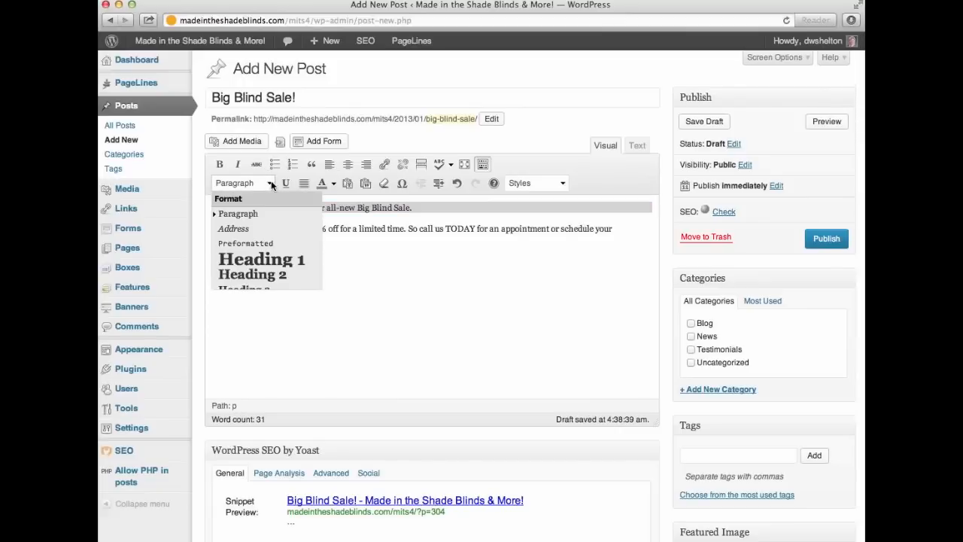
left_click(249, 275)
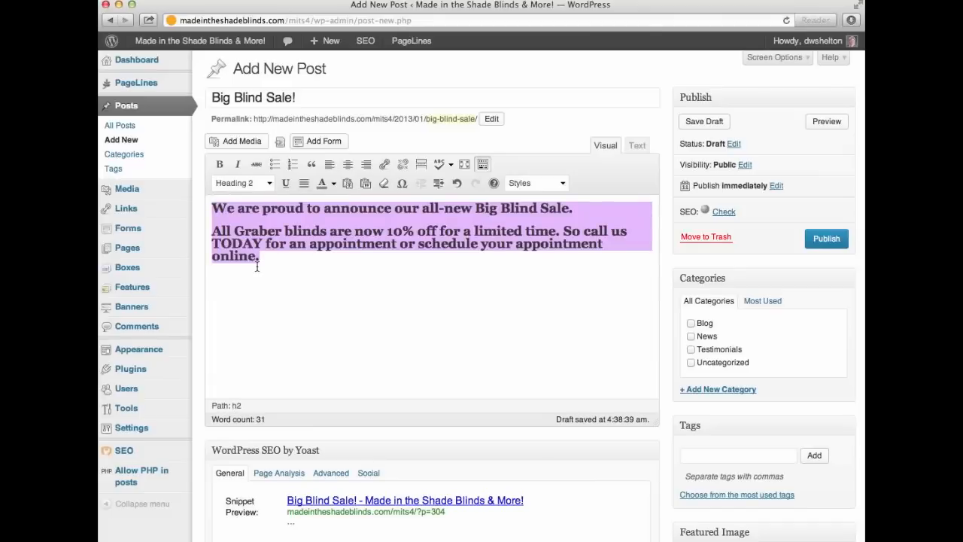
left_click(215, 234)
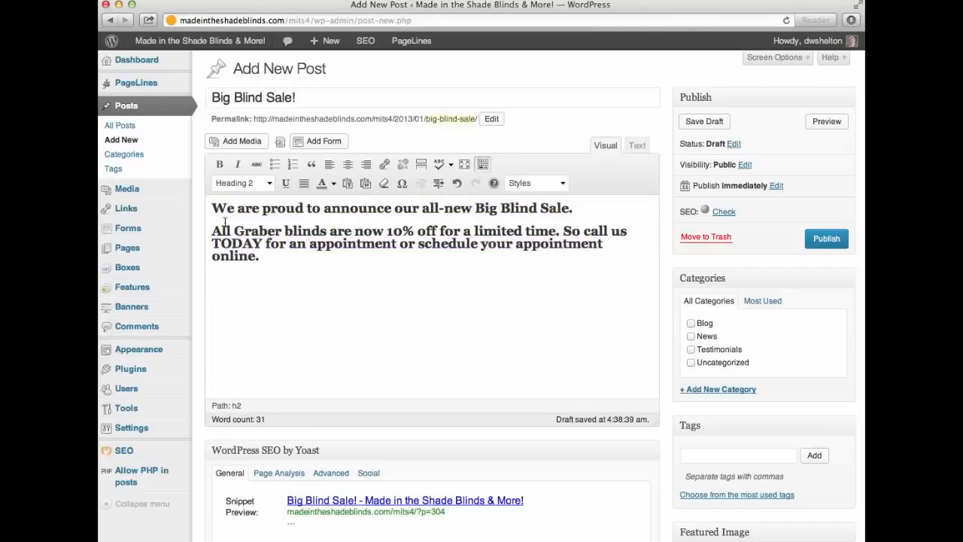
left_click(267, 185)
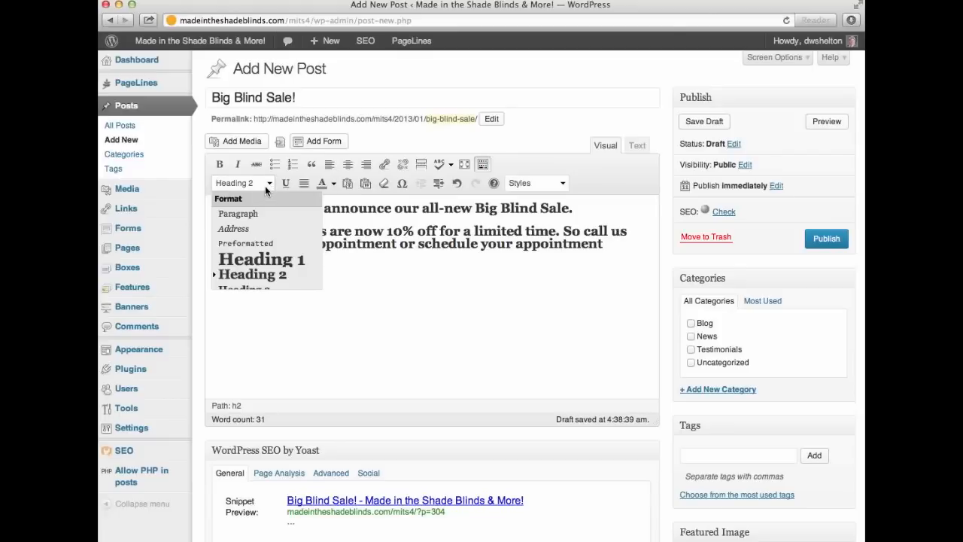
left_click(241, 215)
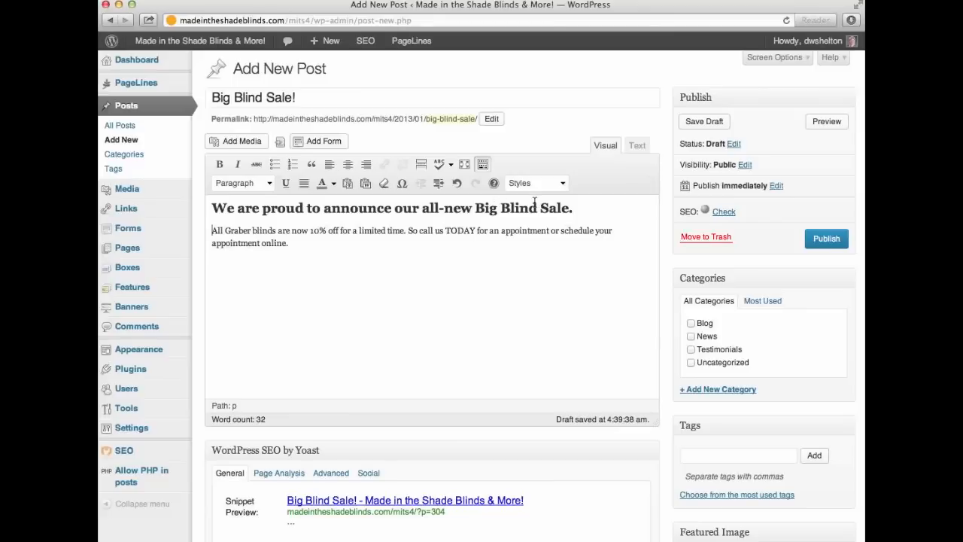
left_click(263, 208)
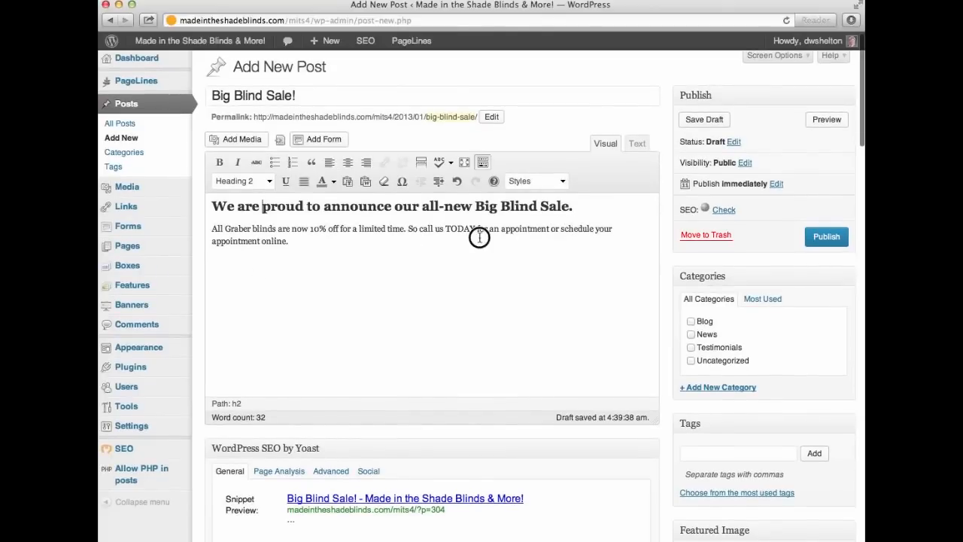
Link 'schedule your appointment online' to the site's Schedule an Appointment page.
left_click_drag(297, 241, 286, 241)
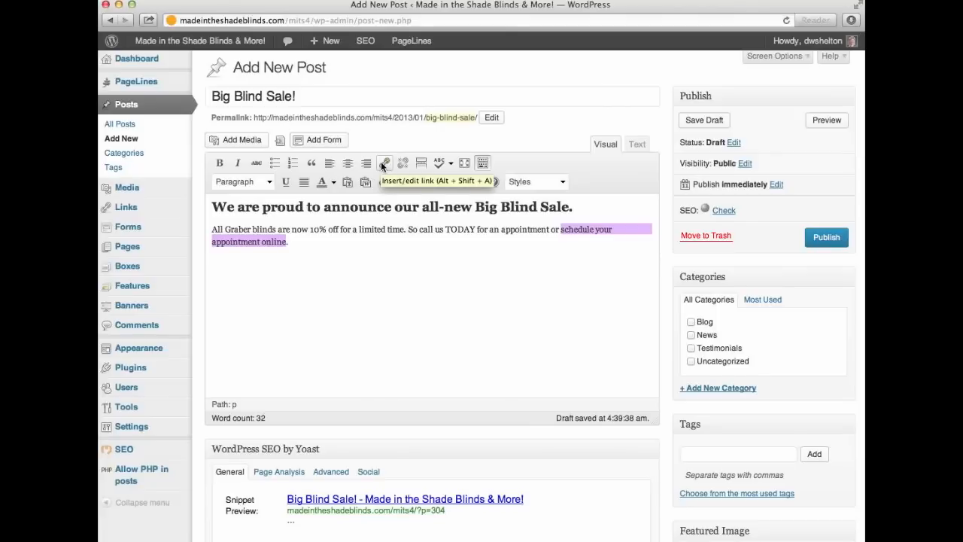
left_click(383, 164)
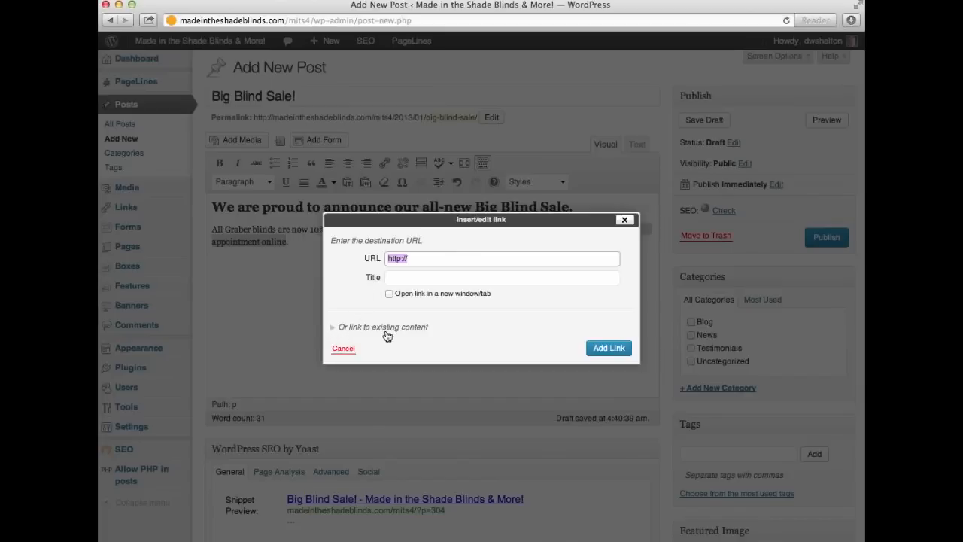
left_click(338, 331)
left_click(411, 331)
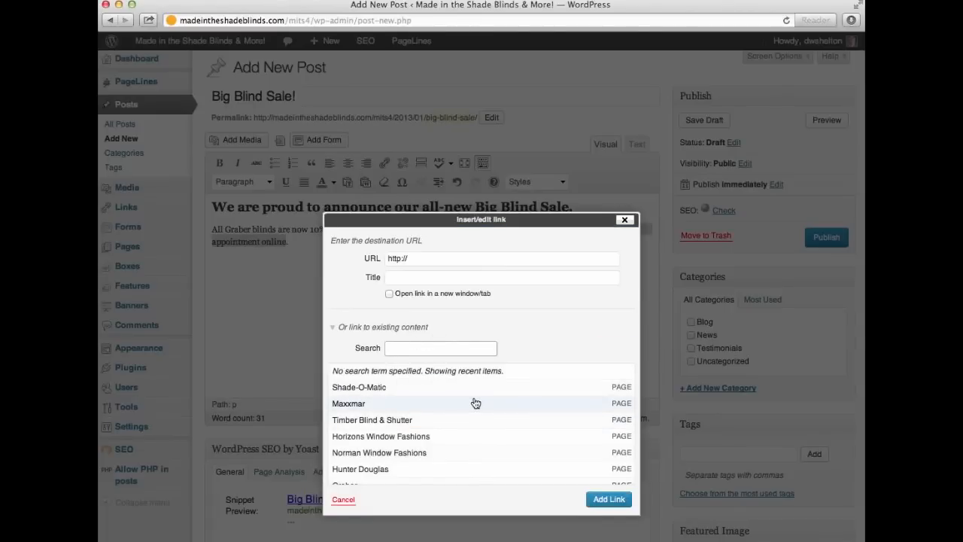
scroll(463, 426, "down", 5)
scroll(344, 447, "down", 3)
scroll(363, 420, "up", 1)
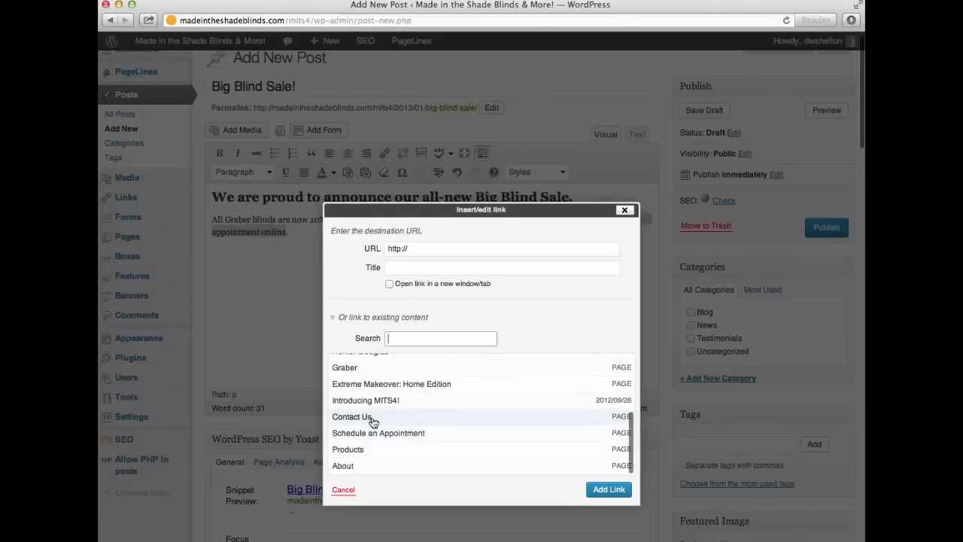
left_click(412, 339)
type("schedule an")
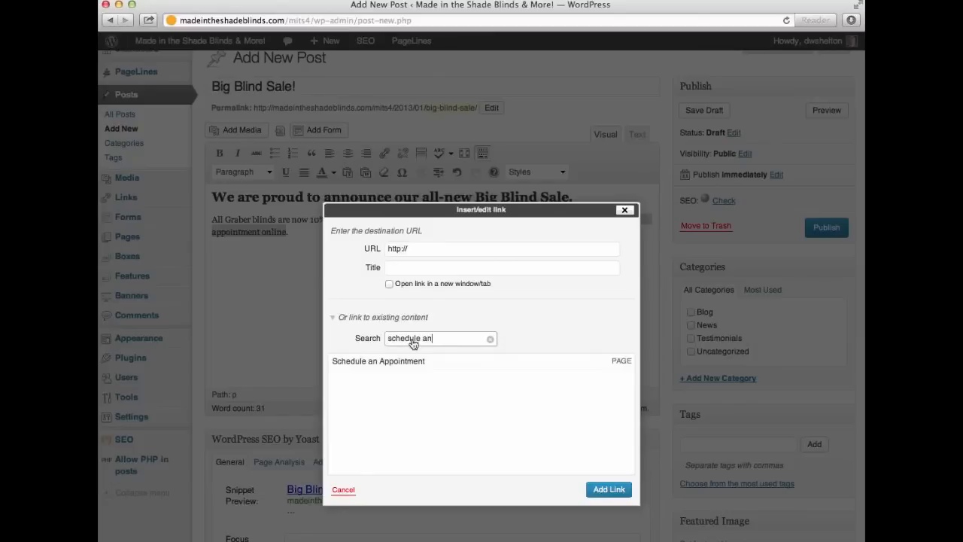
left_click(351, 367)
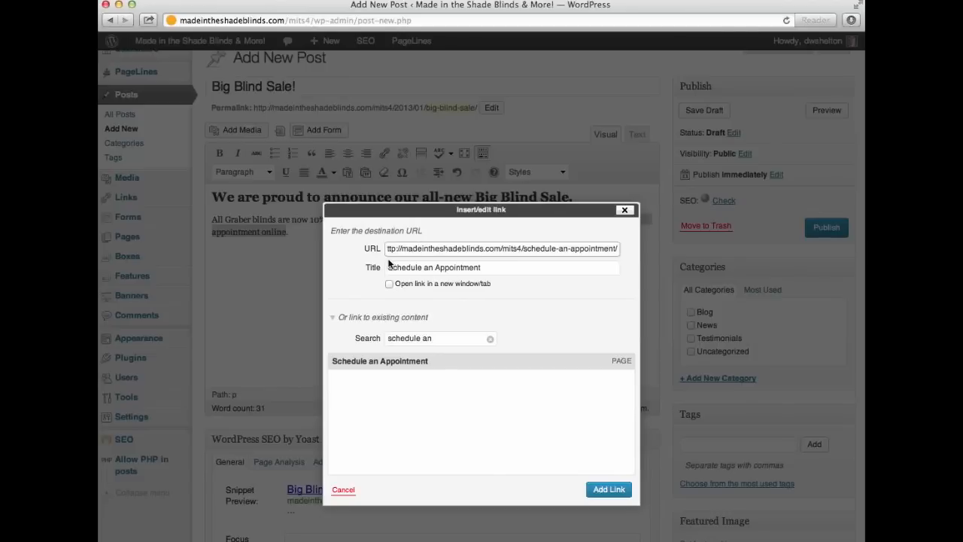
left_click(594, 500)
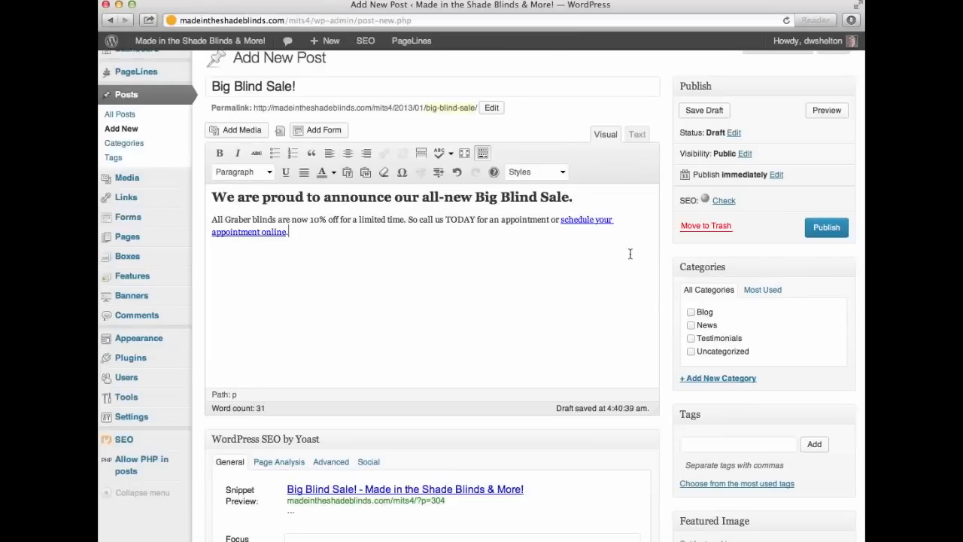
Insert the woman-by-the-blinds photo (PageLines- EMHE2-1.jpg) at the heading start, right-aligned, Medium 225 × 300.
left_click(213, 197)
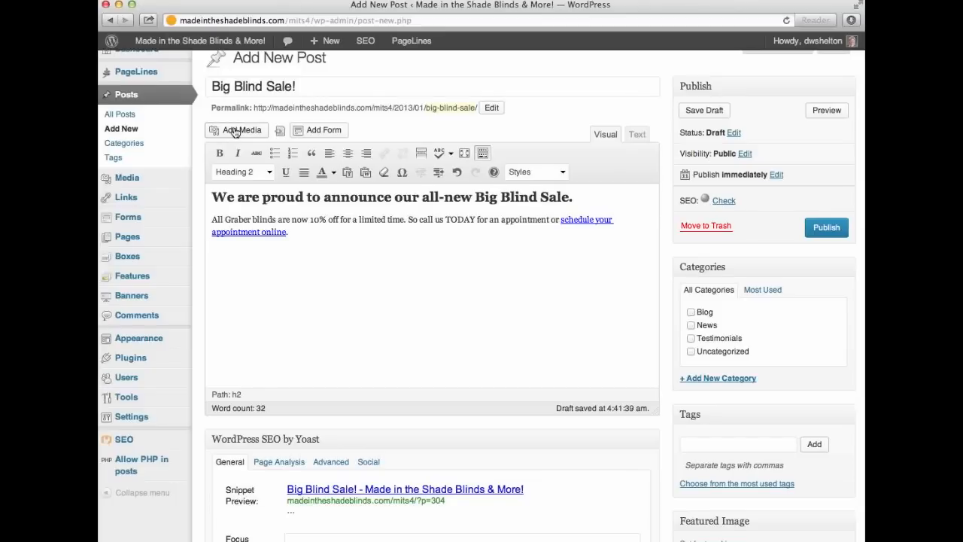
left_click(238, 132)
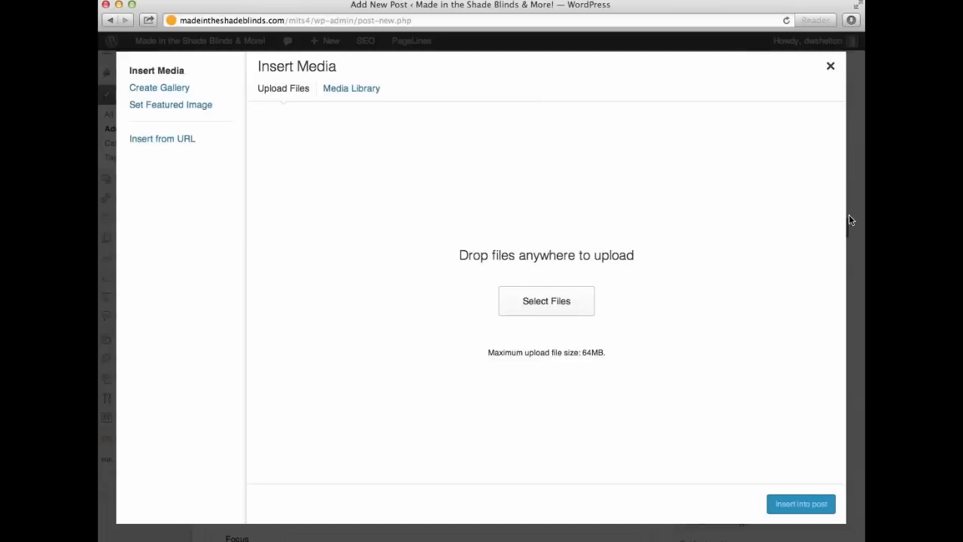
left_click(341, 90)
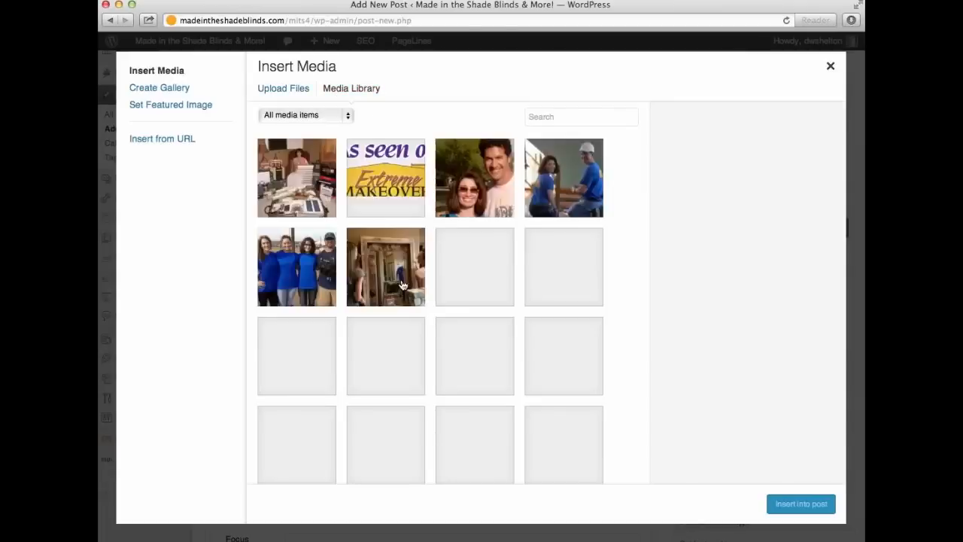
scroll(453, 370, "down", 4)
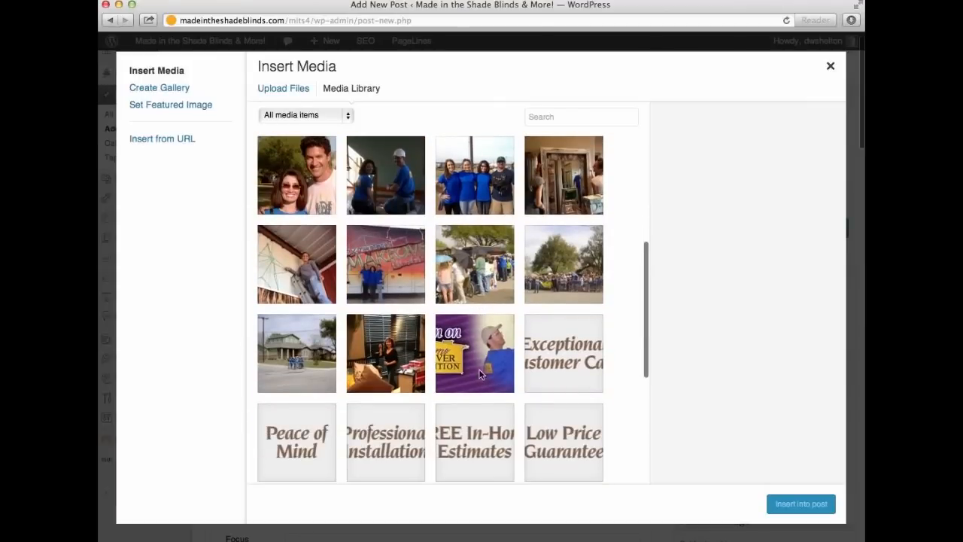
scroll(478, 369, "down", 2)
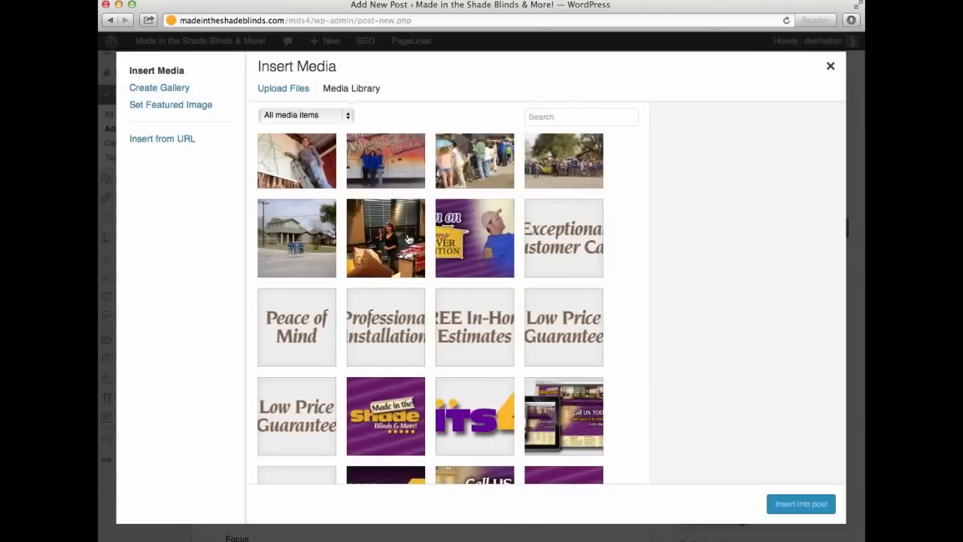
left_click(385, 249)
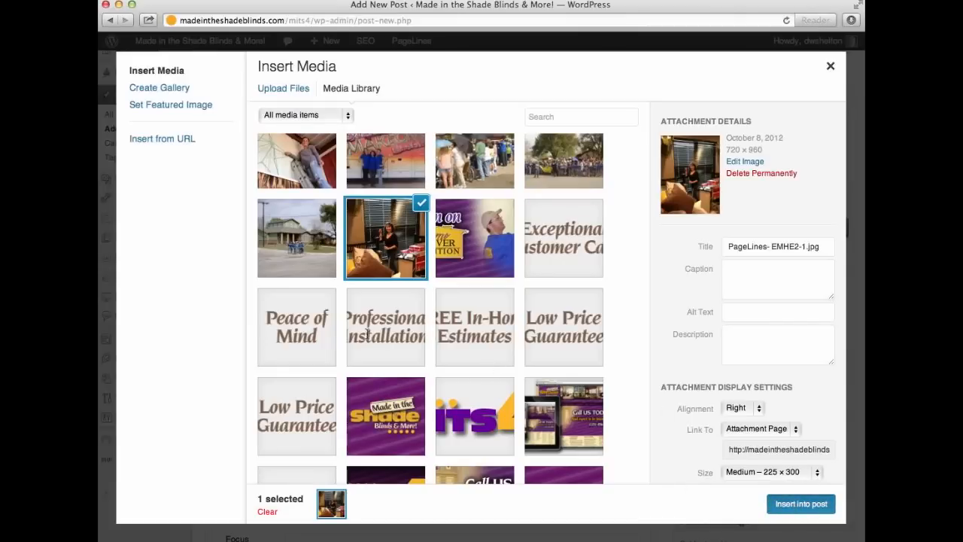
key("Escape")
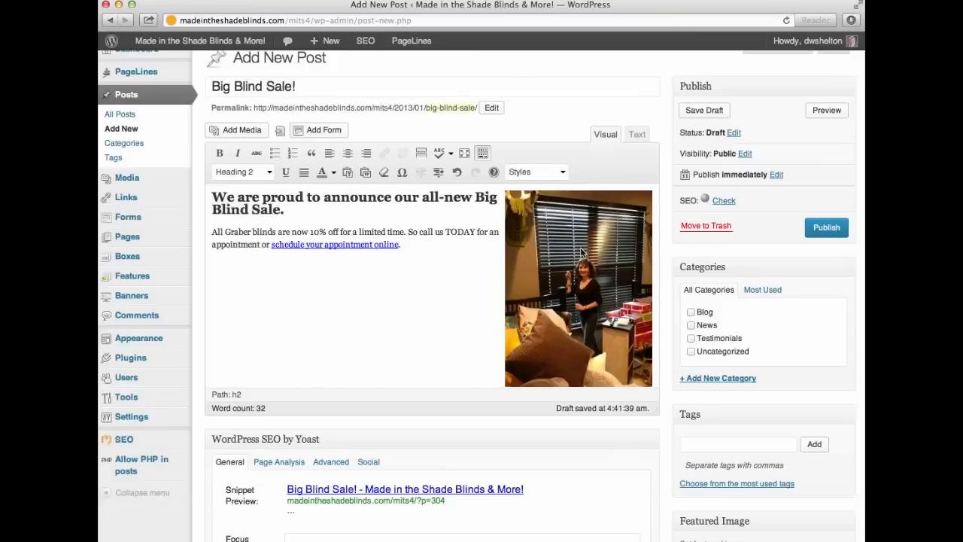
Delete the inserted blinds photo from the post and return the cursor to the heading start.
left_click(558, 264)
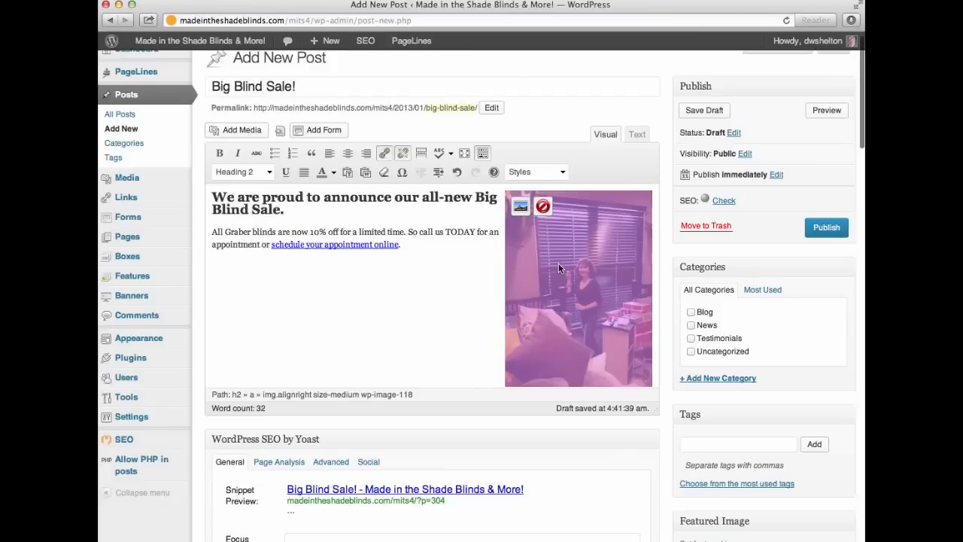
left_click(543, 208)
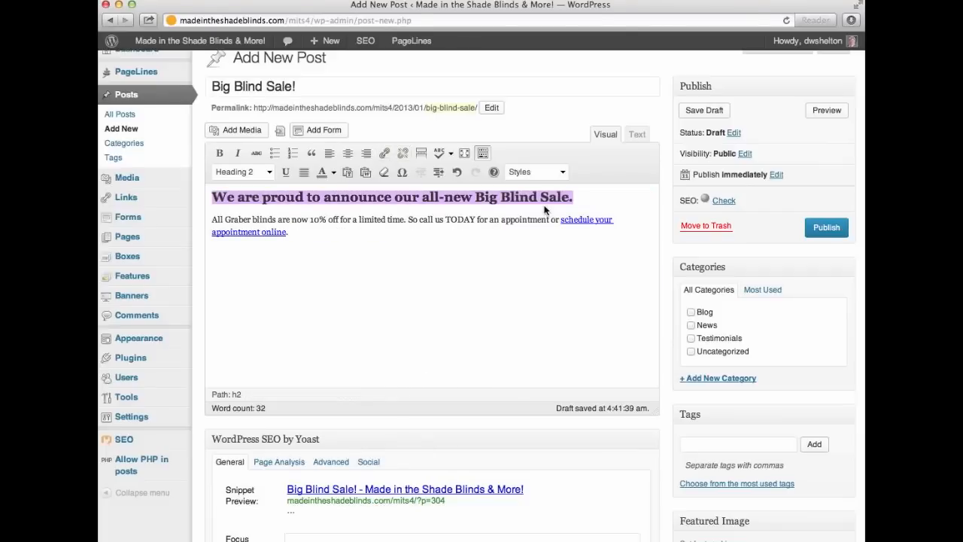
left_click(212, 200)
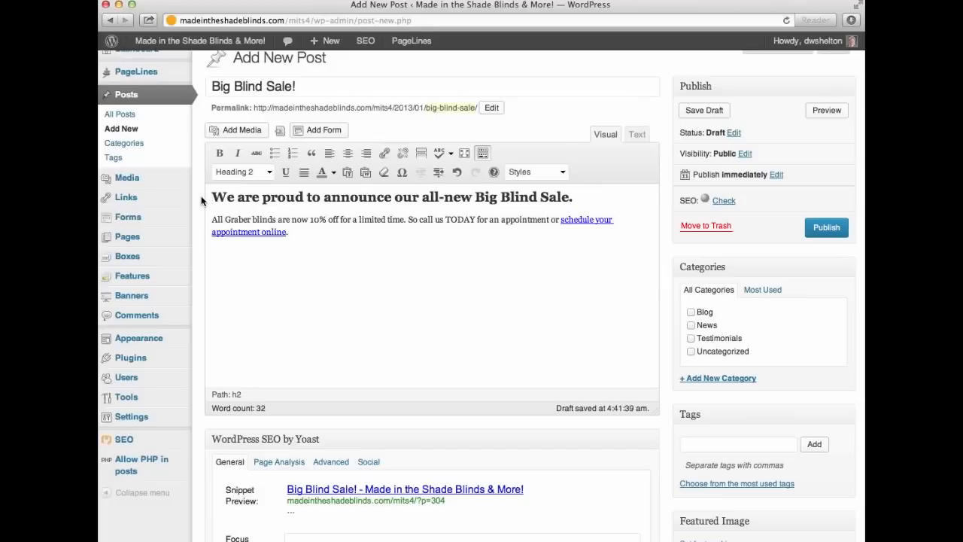
left_click(212, 196)
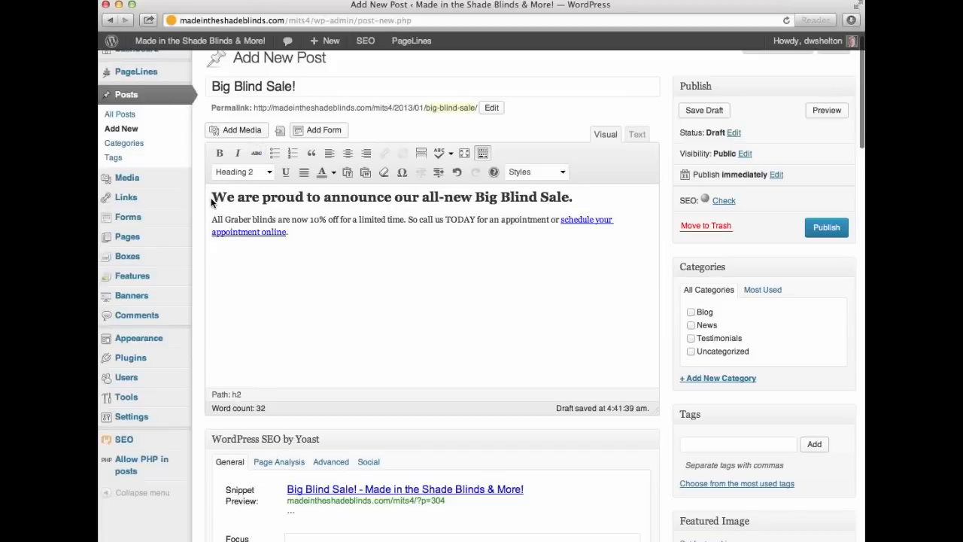
Select PageLines- EMHE2-1.jpg again in the Media Library and edit its attachment details.
left_click(229, 131)
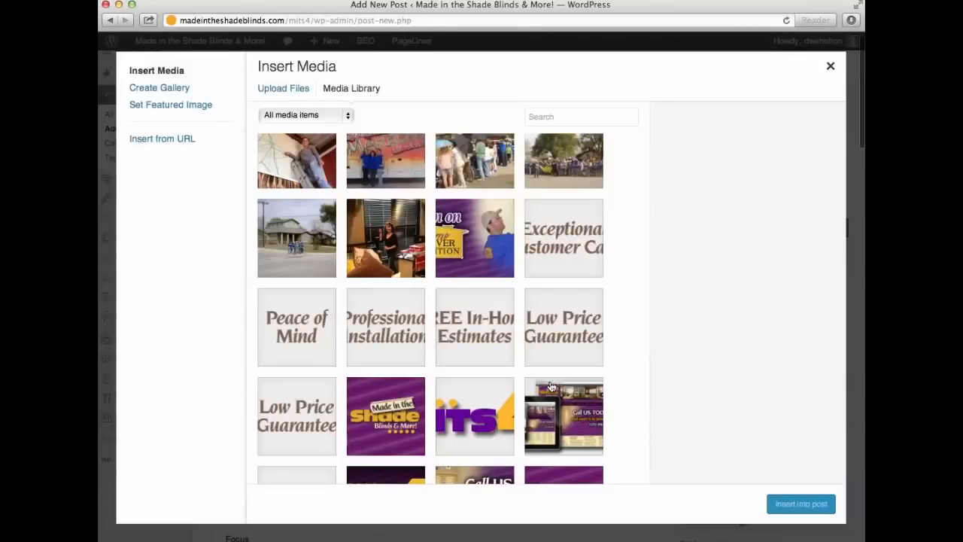
left_click(377, 238)
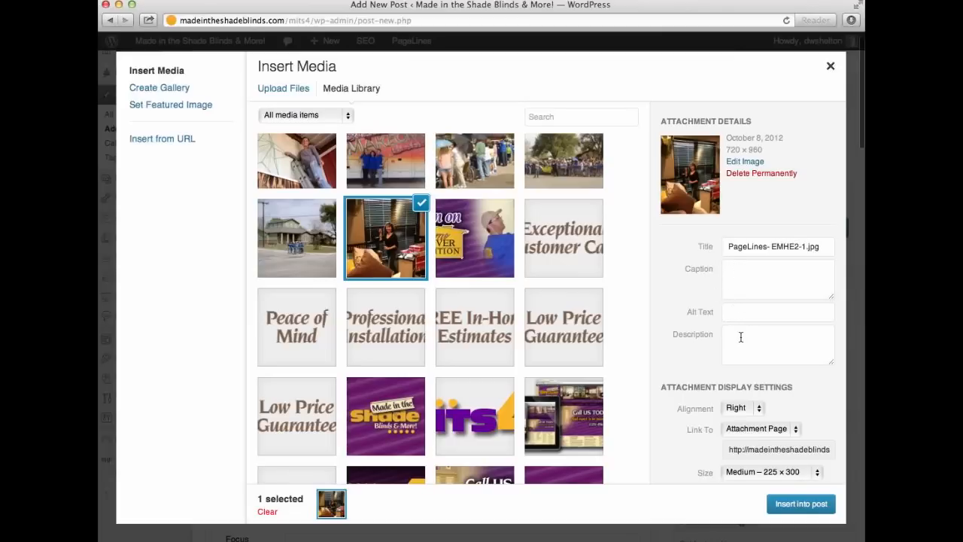
left_click(748, 272)
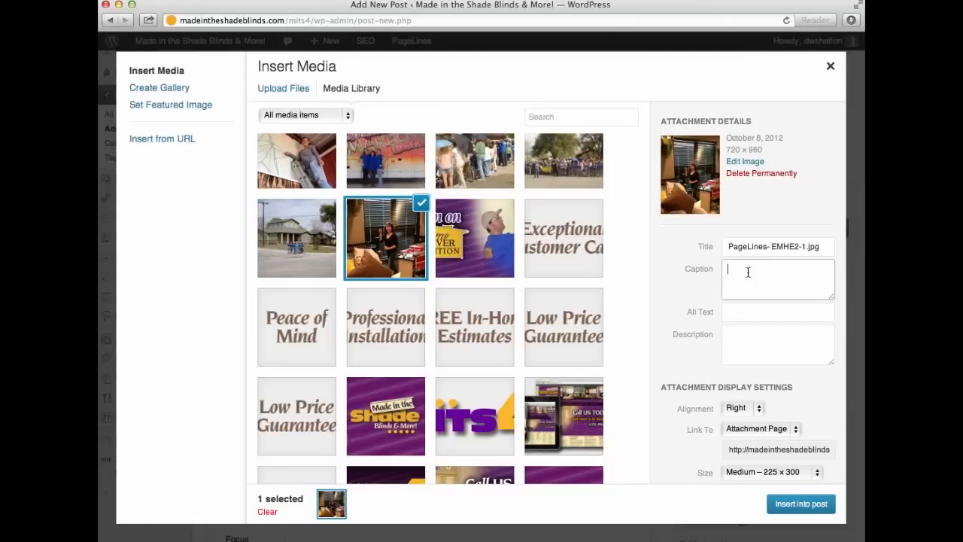
Give the photo alt text naming the woman with the blind and a description about an Extreme Makeover home build.
left_click(731, 313)
type("Cathy with blinds")
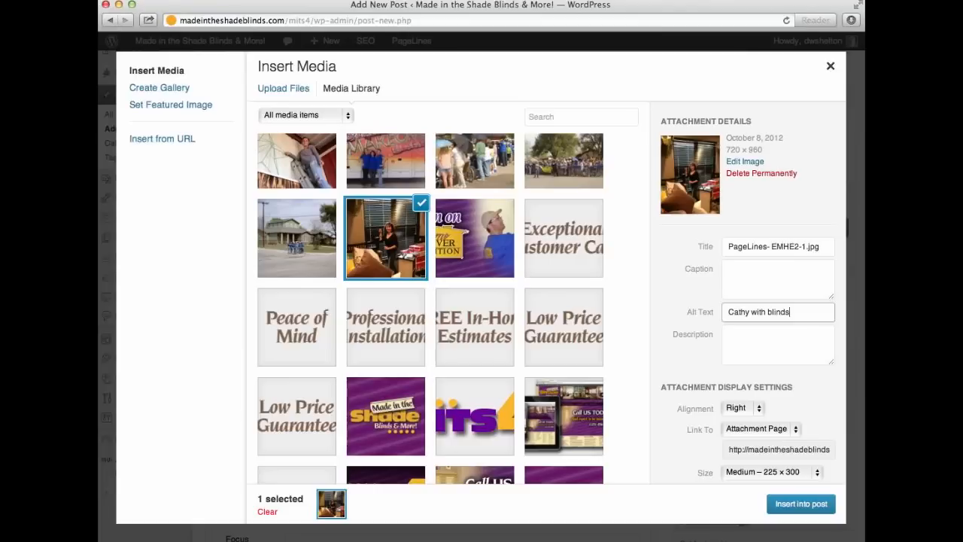
key("Tab")
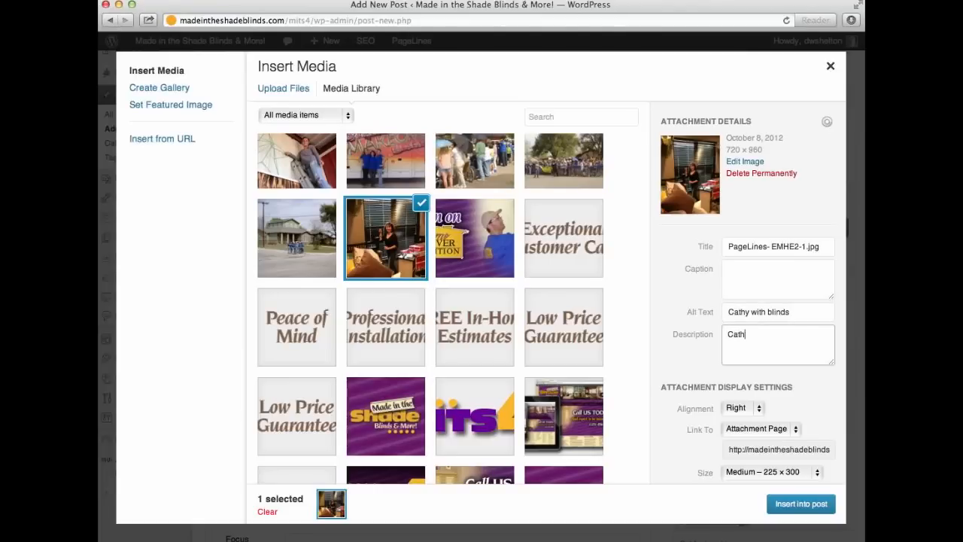
type("Blinds at an Extreme")
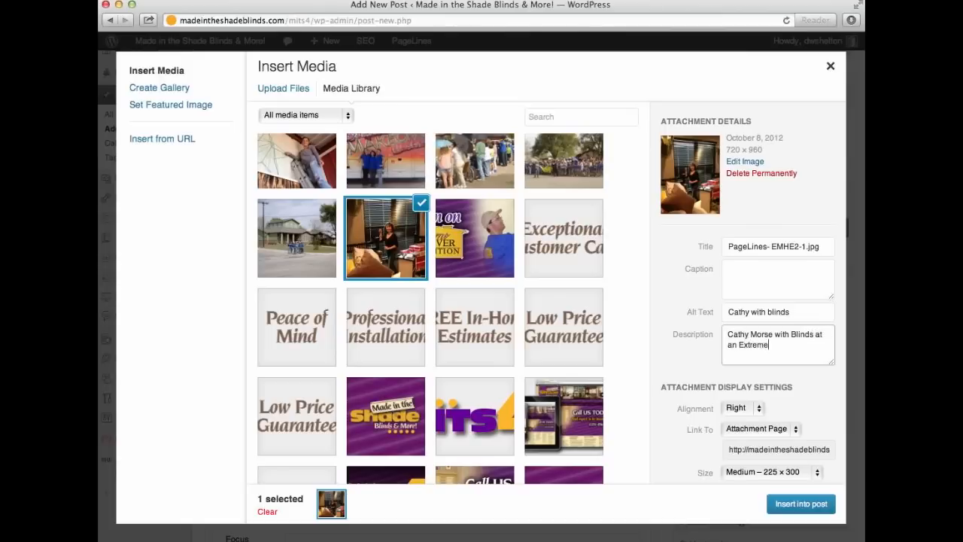
type(" Makehover home")
key("BackSpace")
key("BackSpace")
key("BackSpace")
key("BackSpace")
key("BackSpace")
key("BackSpace")
key("BackSpace")
key("BackSpace")
type("over home bui")
Insert the photo with Right alignment, Link To Media File, and Medium 225 × 300 size.
left_click(736, 409)
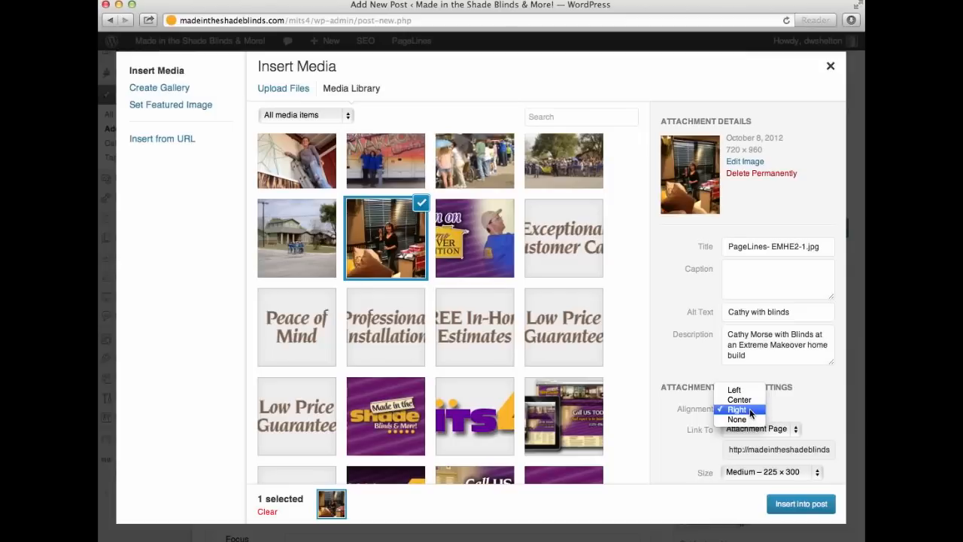
left_click(750, 411)
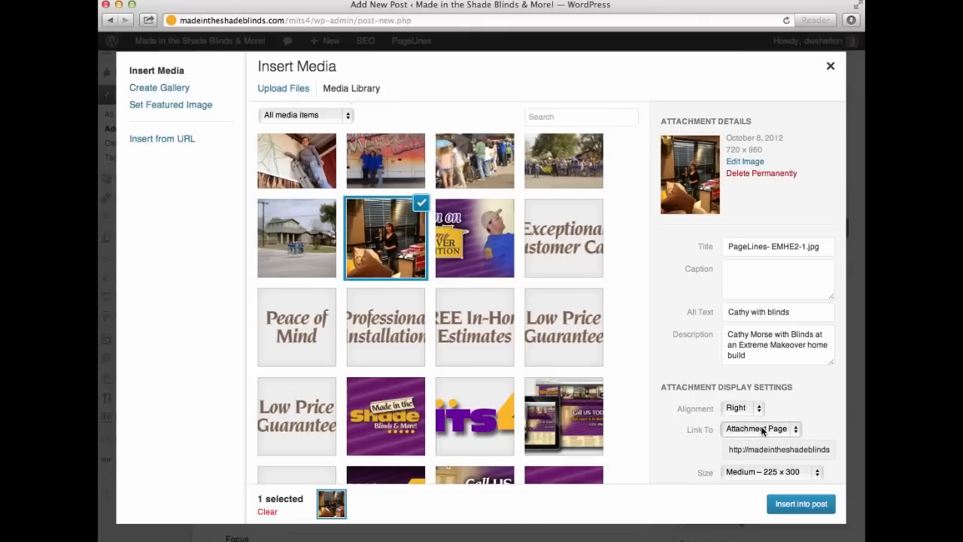
left_click(762, 430)
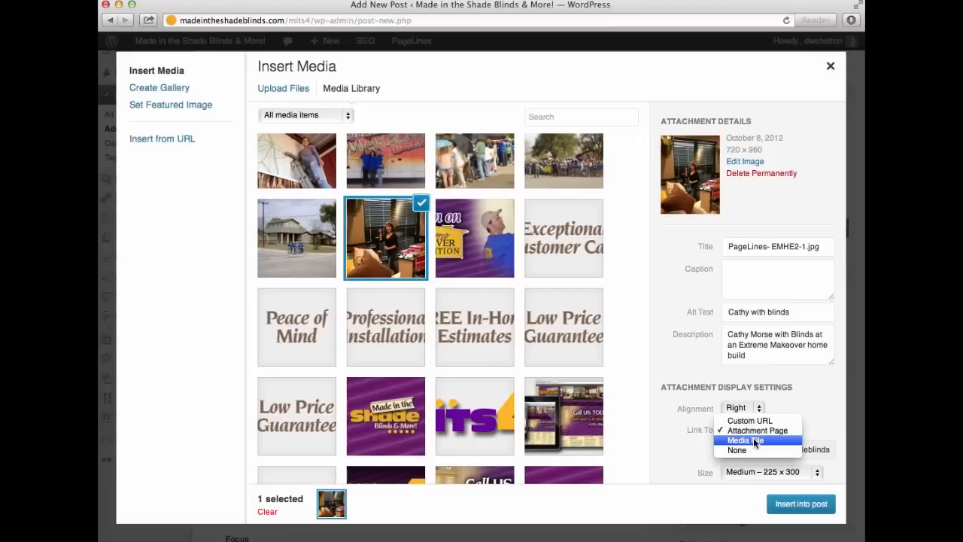
left_click(756, 443)
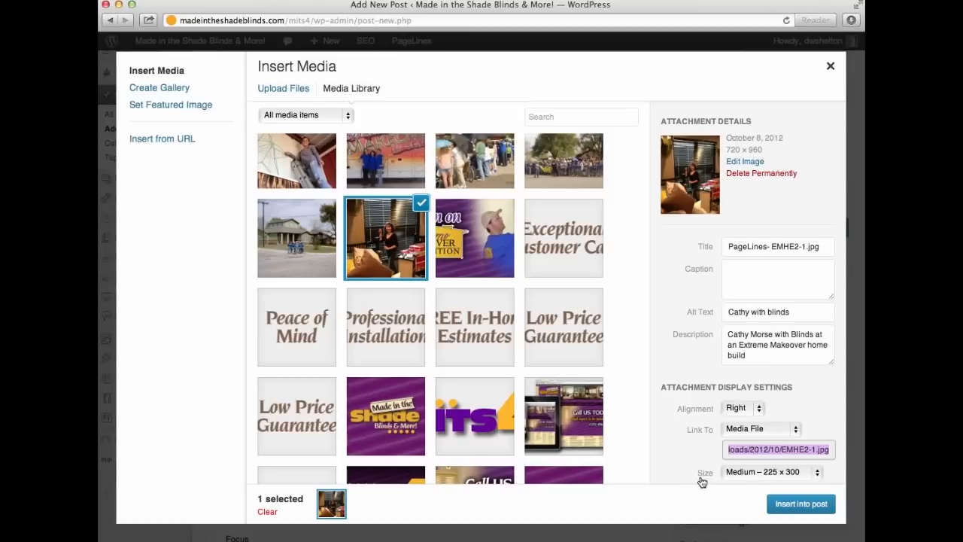
left_click(739, 473)
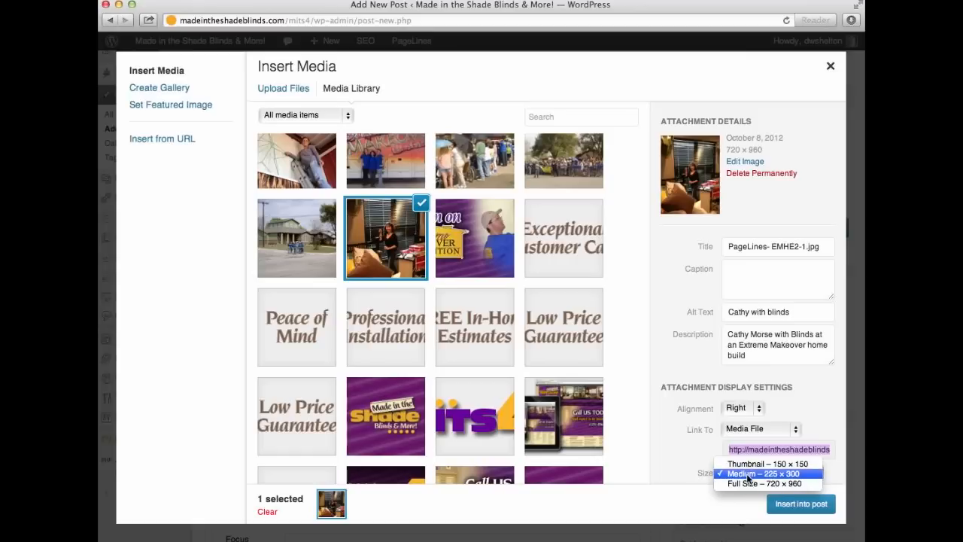
left_click(749, 474)
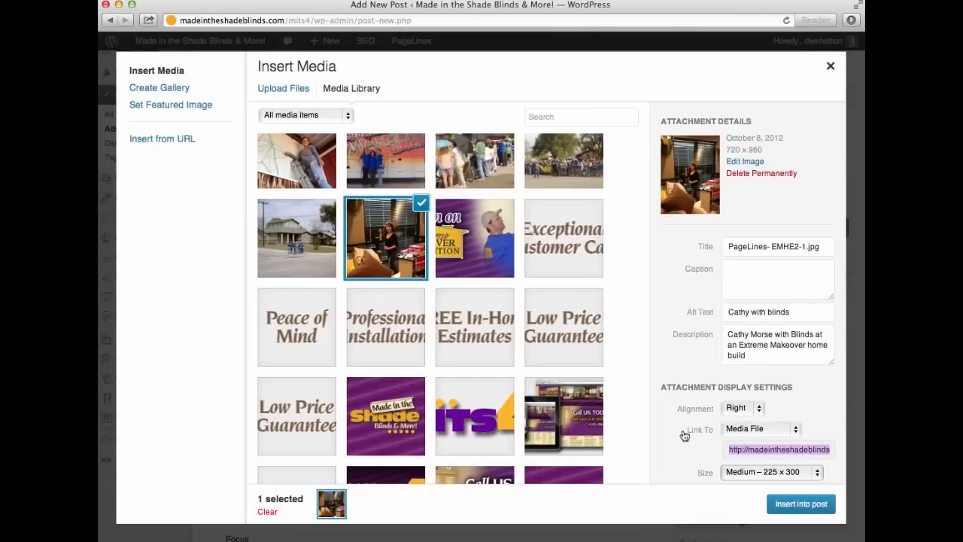
left_click(747, 428)
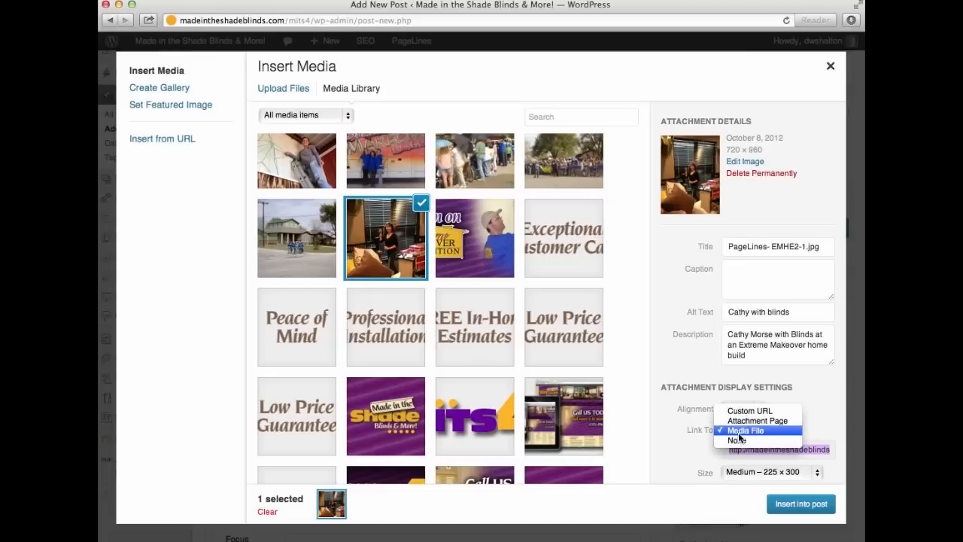
left_click(741, 430)
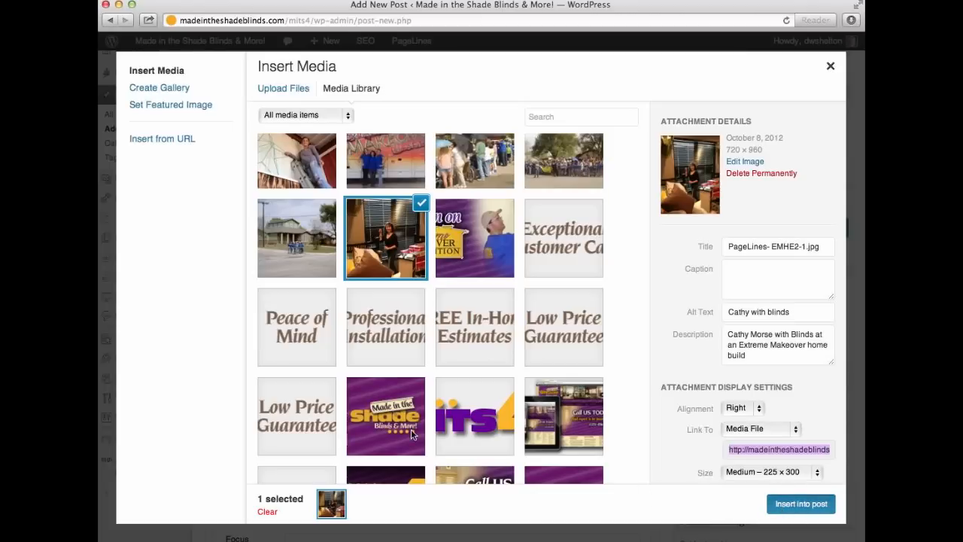
key("Escape")
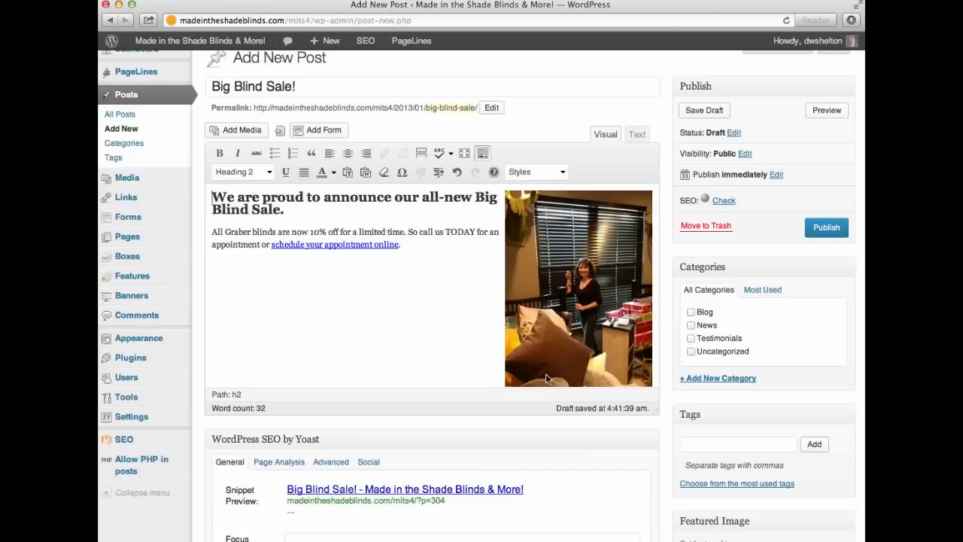
File the post under the News category and tag it Blinds, Graber and Sale.
left_click(416, 297)
left_click(690, 325)
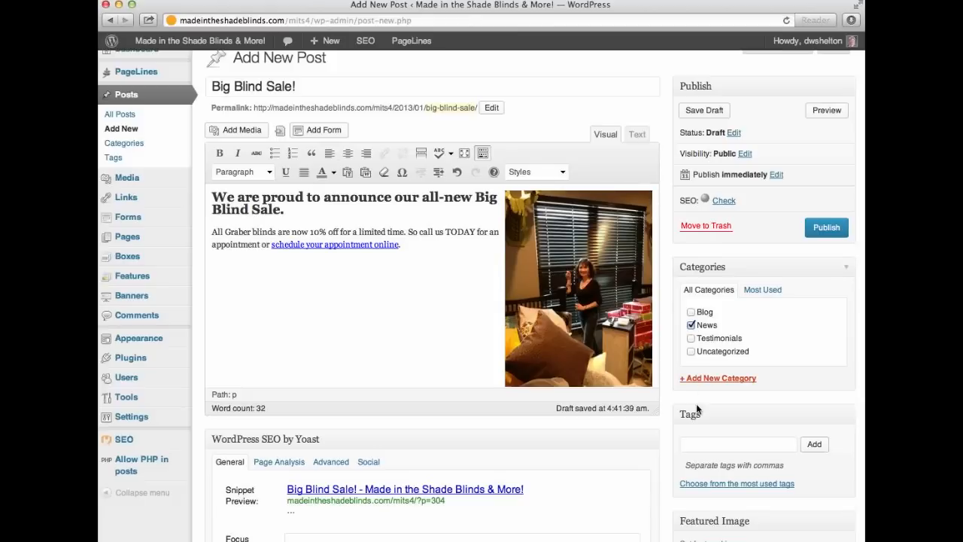
left_click(691, 443)
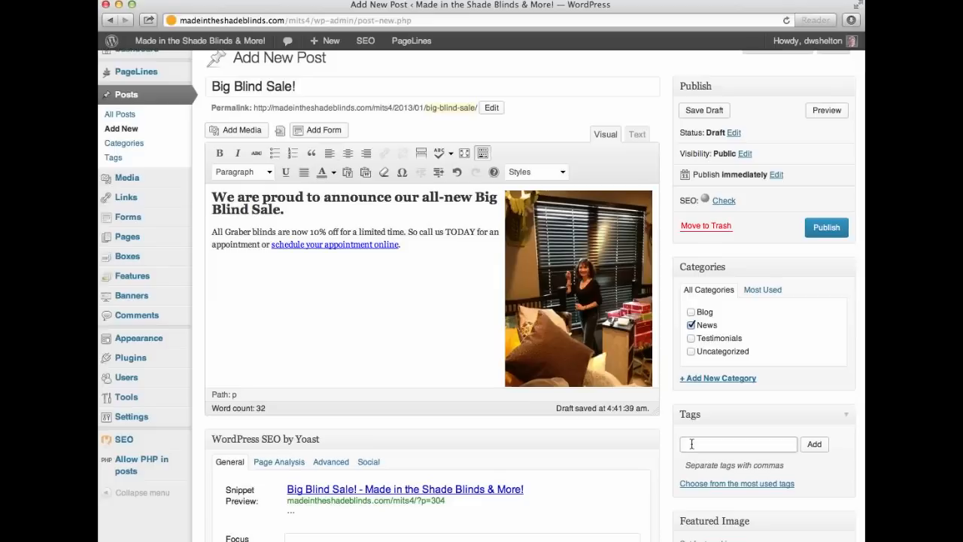
type("Blinds, Graber, Sale")
left_click(814, 445)
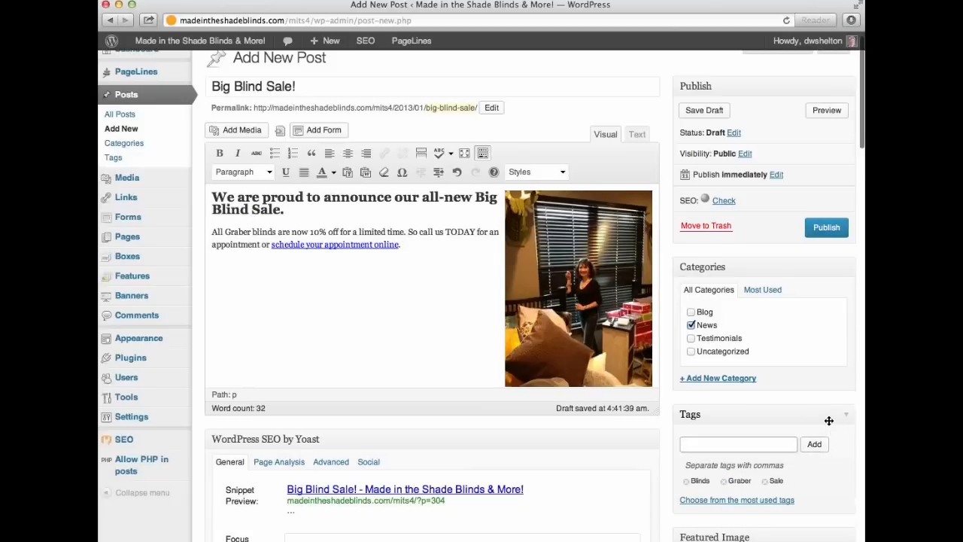
Look over the finished draft and open its preview.
scroll(822, 480, "down", 1)
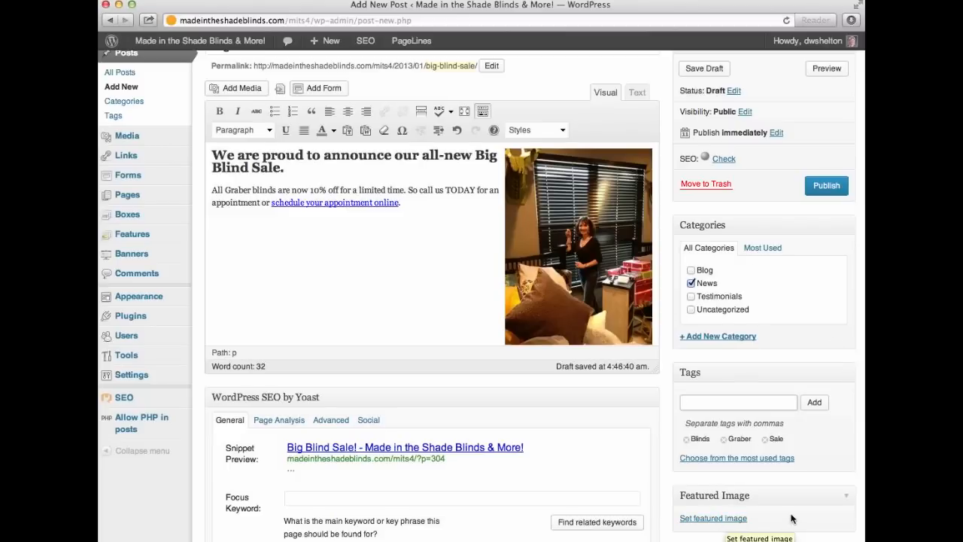
scroll(791, 517, "down", 1)
scroll(722, 498, "down", 3)
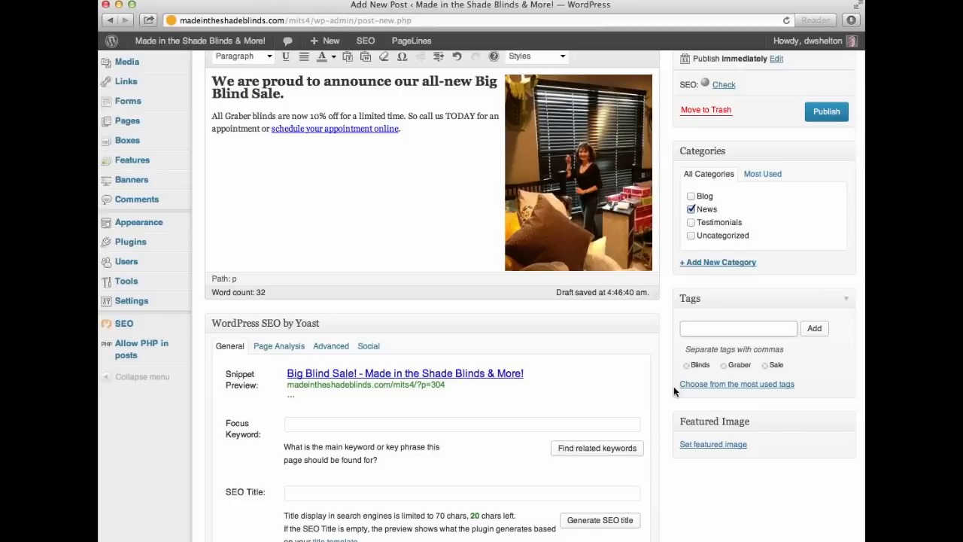
scroll(673, 386, "up", 3)
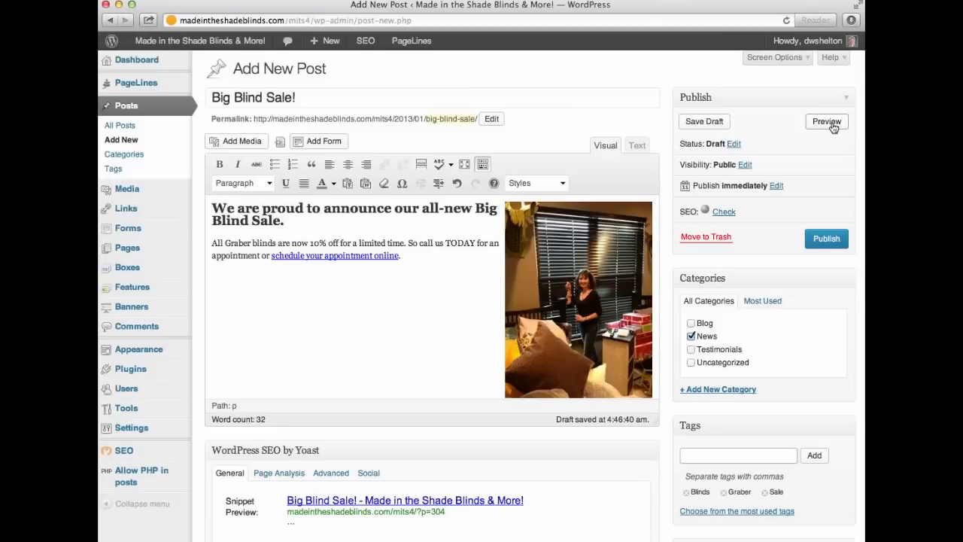
left_click(827, 122)
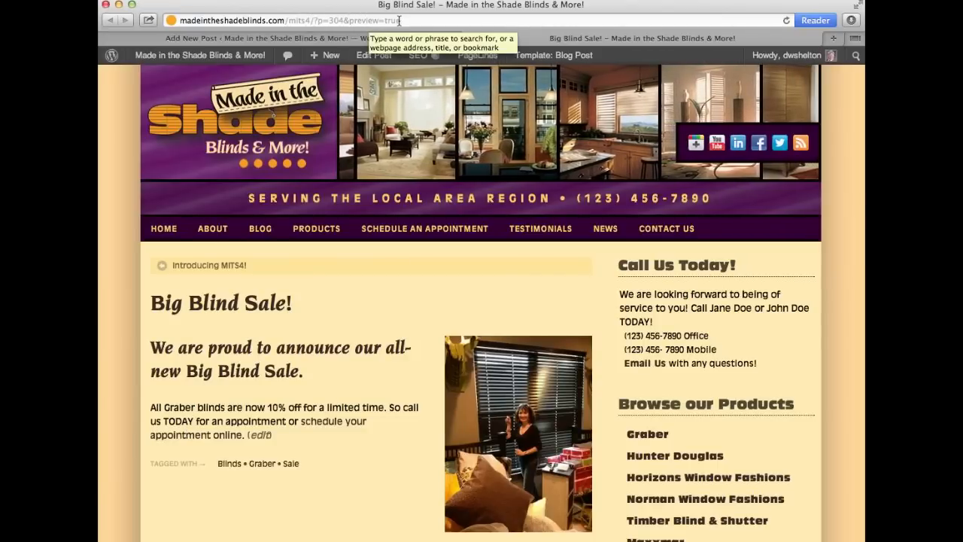
In the draft preview, view the blinds photo enlarged, then close the enlarged view.
scroll(257, 435, "down", 2)
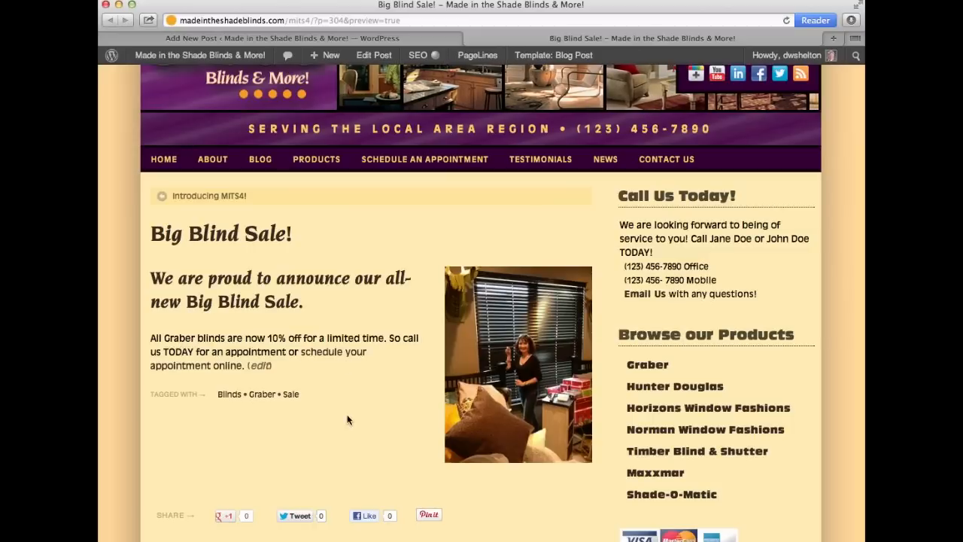
scroll(347, 416, "down", 5)
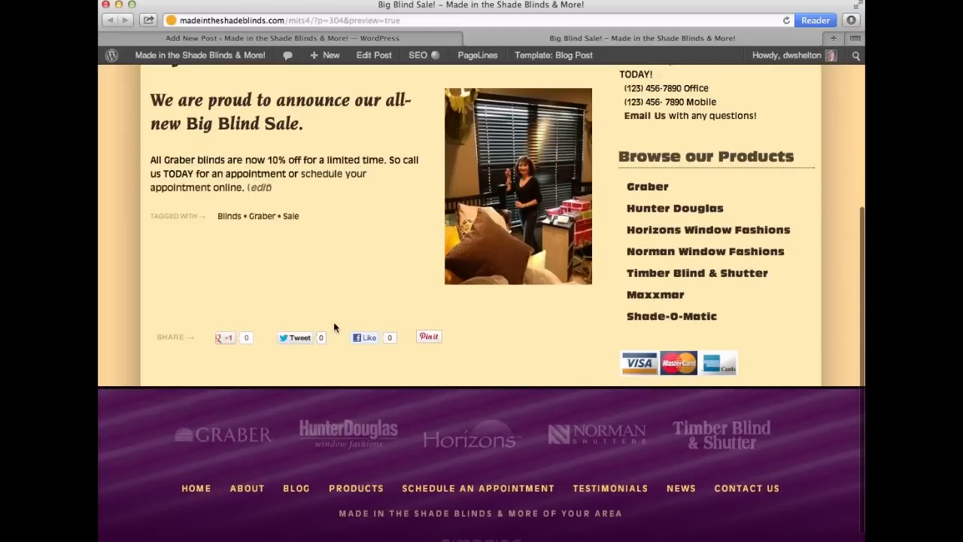
scroll(335, 320, "up", 2)
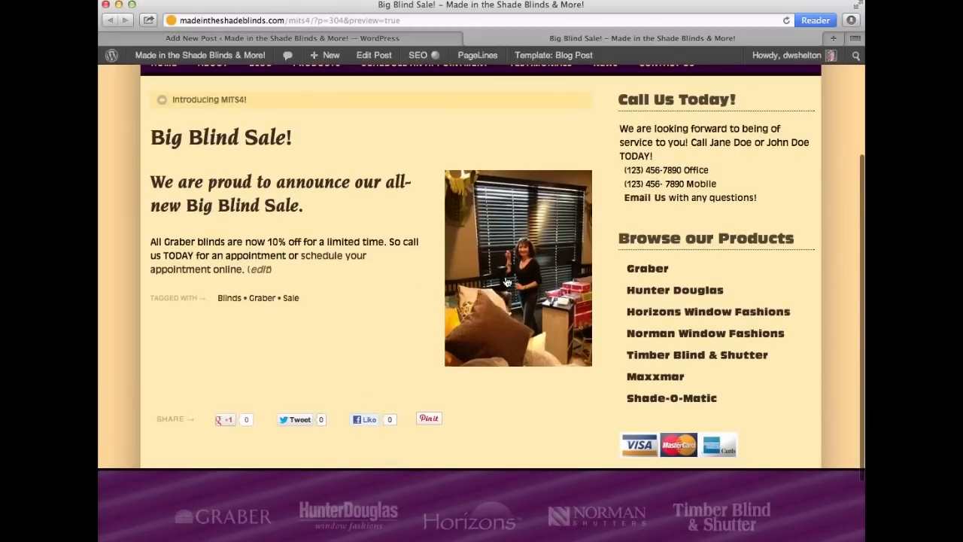
left_click(506, 281)
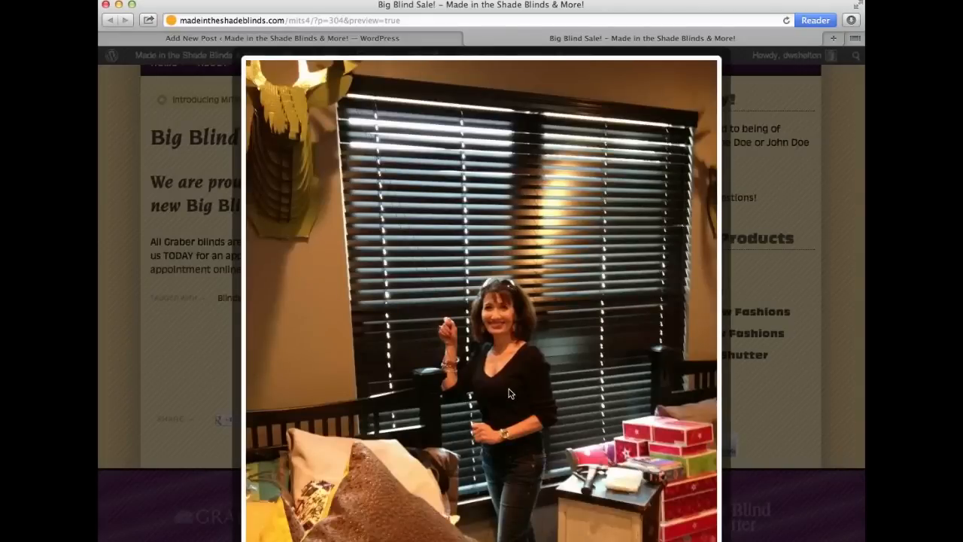
scroll(509, 392, "down", 5)
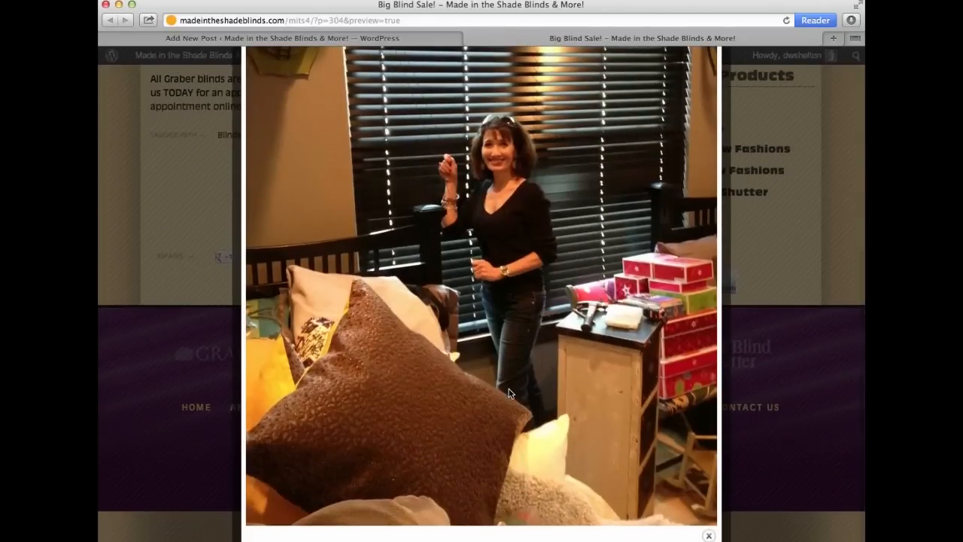
scroll(508, 393, "up", 5)
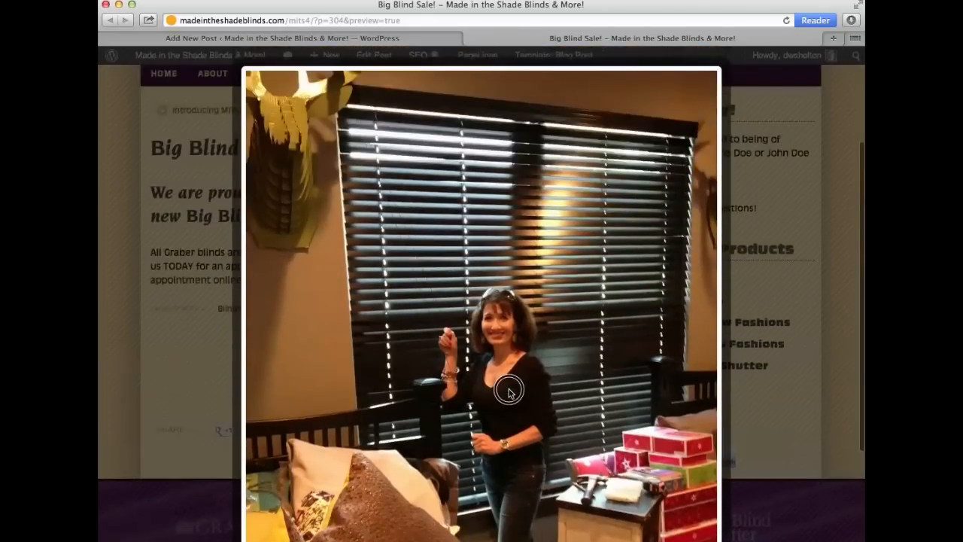
scroll(509, 393, "down", 5)
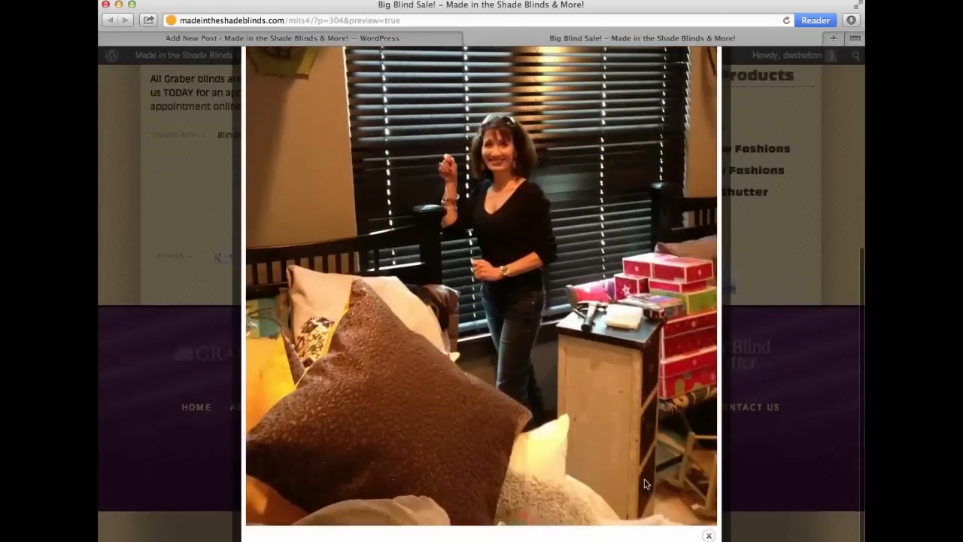
left_click(708, 536)
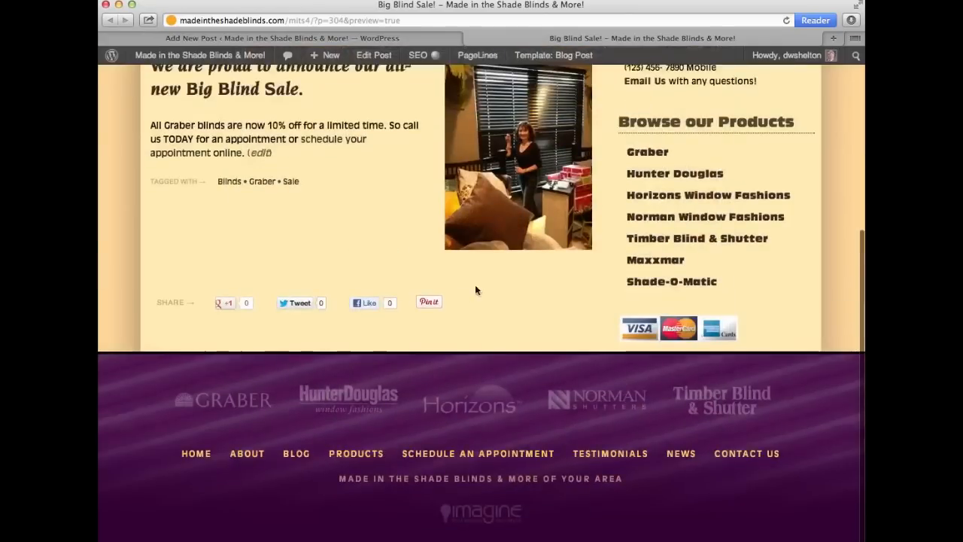
scroll(517, 302, "up", 5)
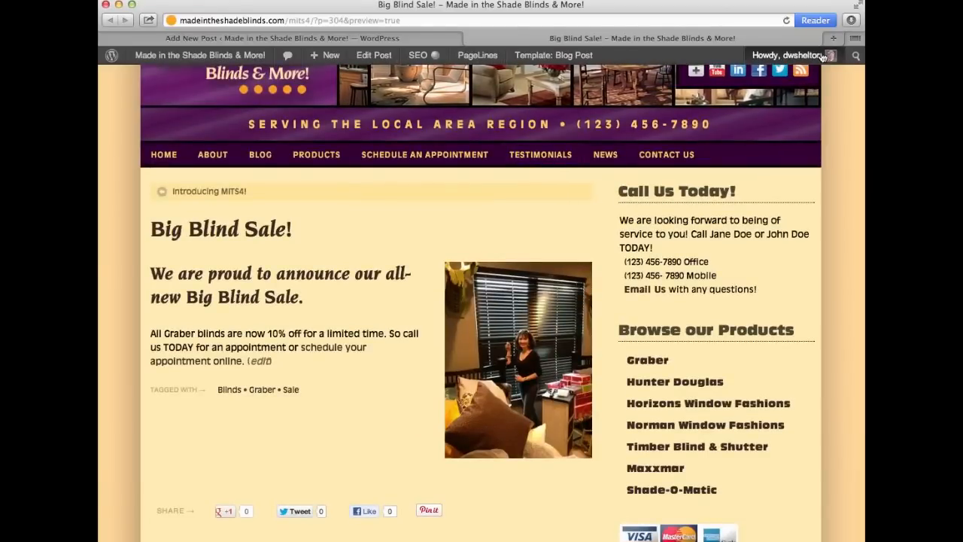
Publish the Big Blind Sale! post and go to the live Made in the Shade home page.
left_click(469, 38)
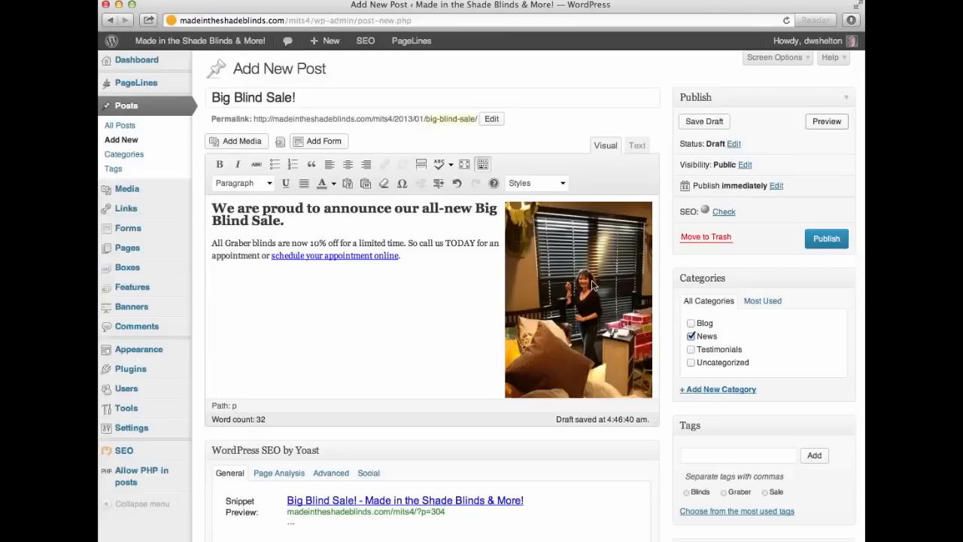
left_click(828, 239)
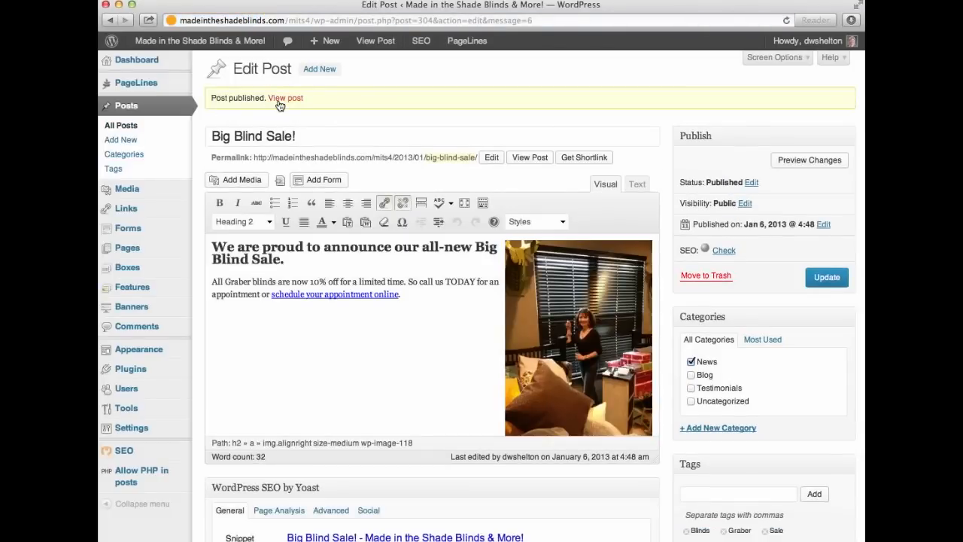
mouse_move(233, 43)
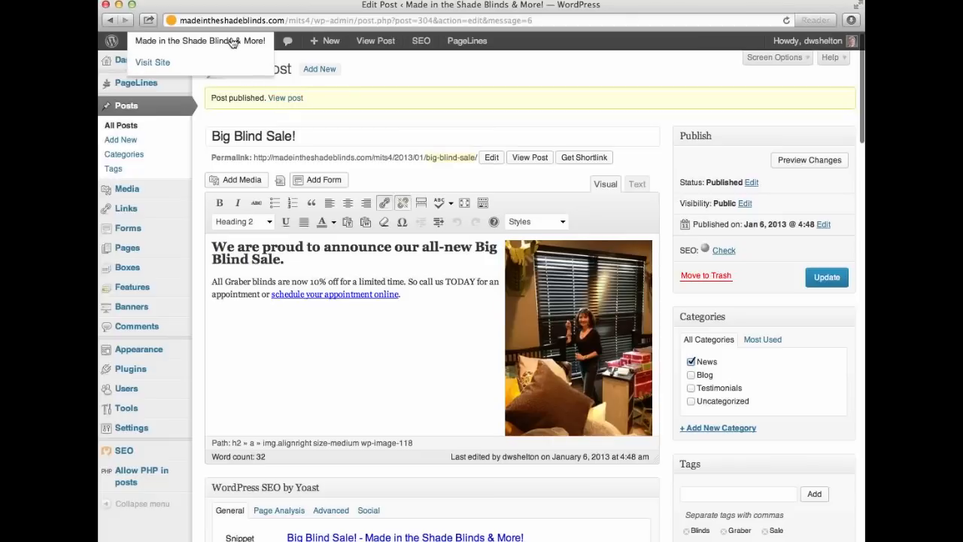
left_click(156, 63)
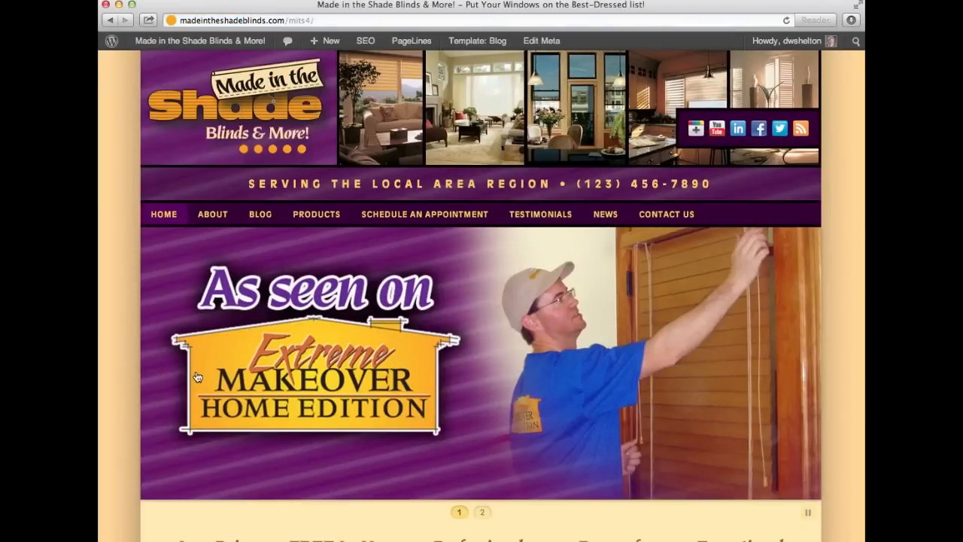
Open the Big Blind Sale! post from the home page listing, then follow its edit link.
scroll(134, 372, "down", 5)
scroll(116, 372, "down", 5)
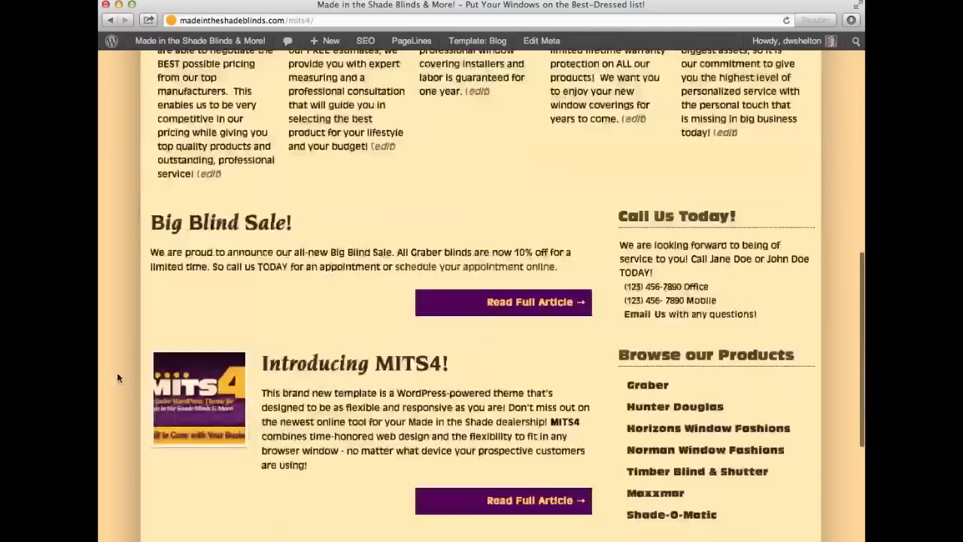
scroll(116, 376, "down", 3)
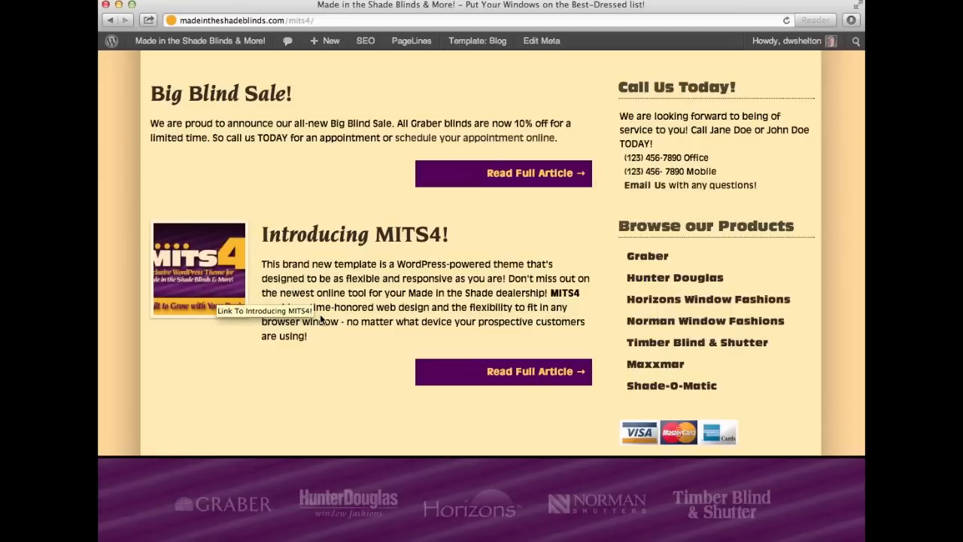
scroll(323, 331, "up", 5)
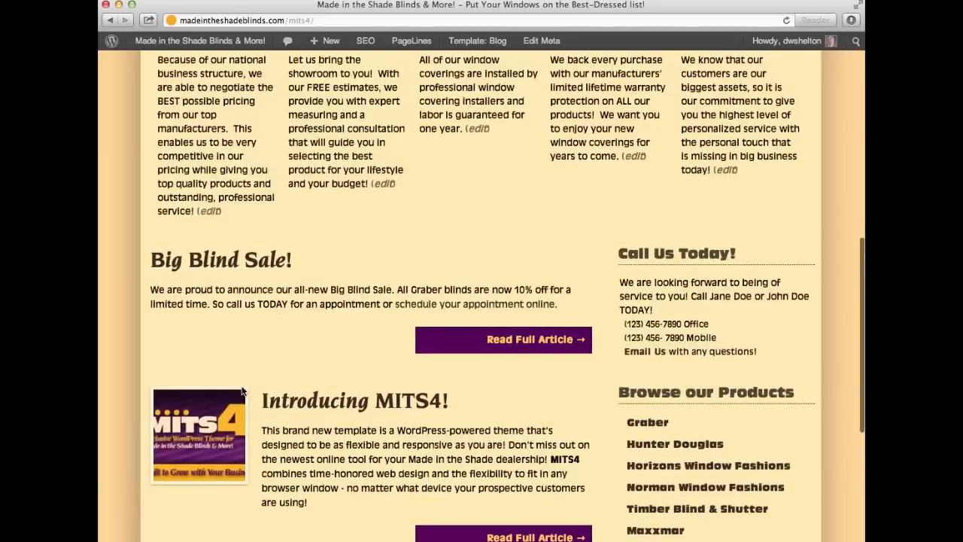
left_click(195, 259)
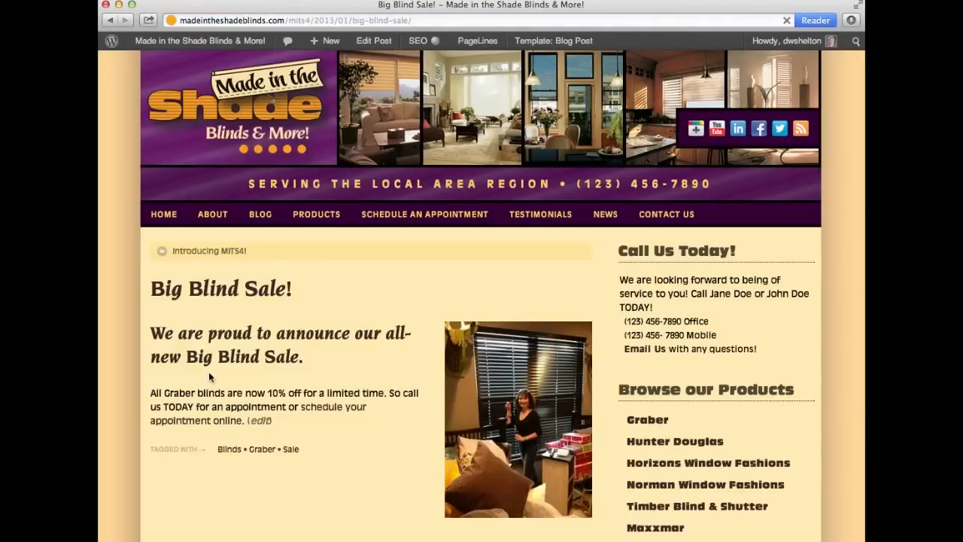
scroll(233, 384, "down", 3)
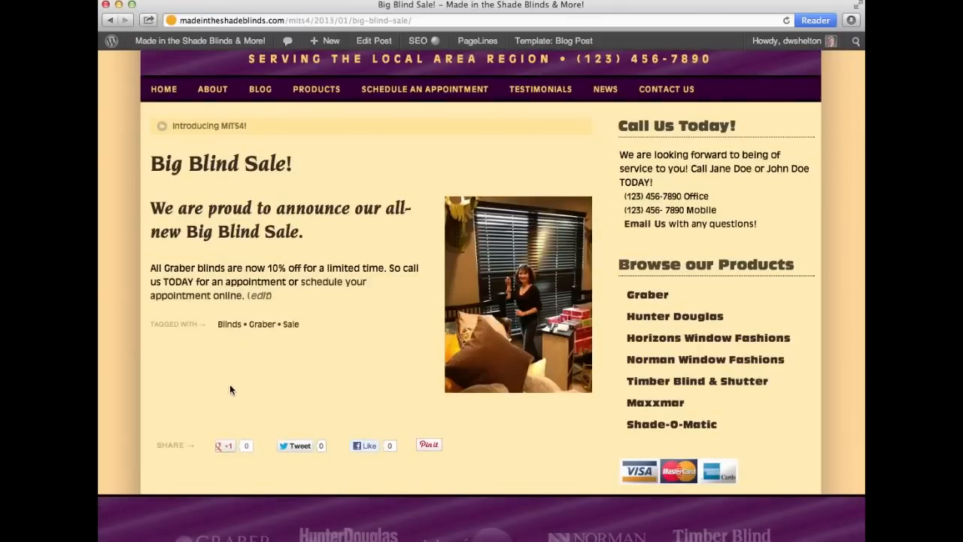
left_click(260, 296)
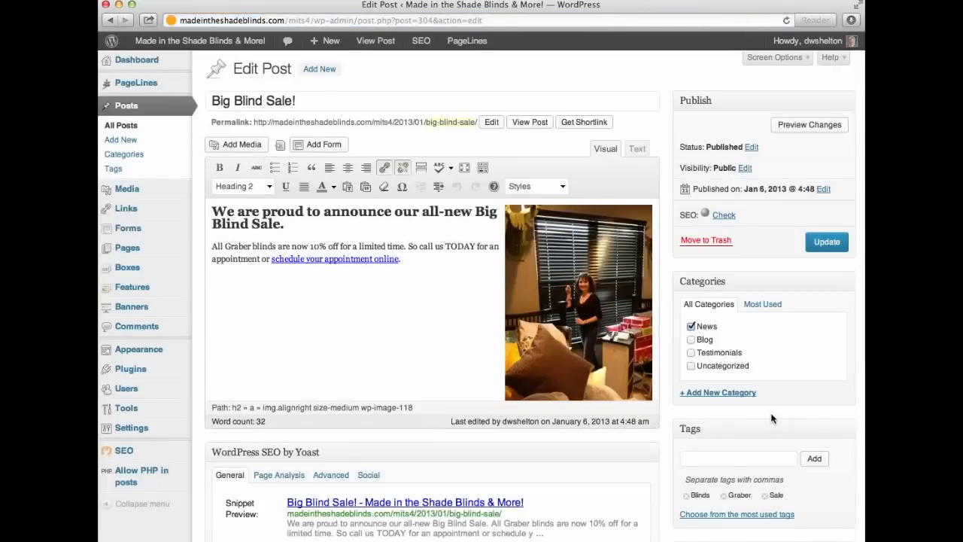
Bring up the Set Featured Image dialog from the post's edit screen.
scroll(752, 413, "down", 5)
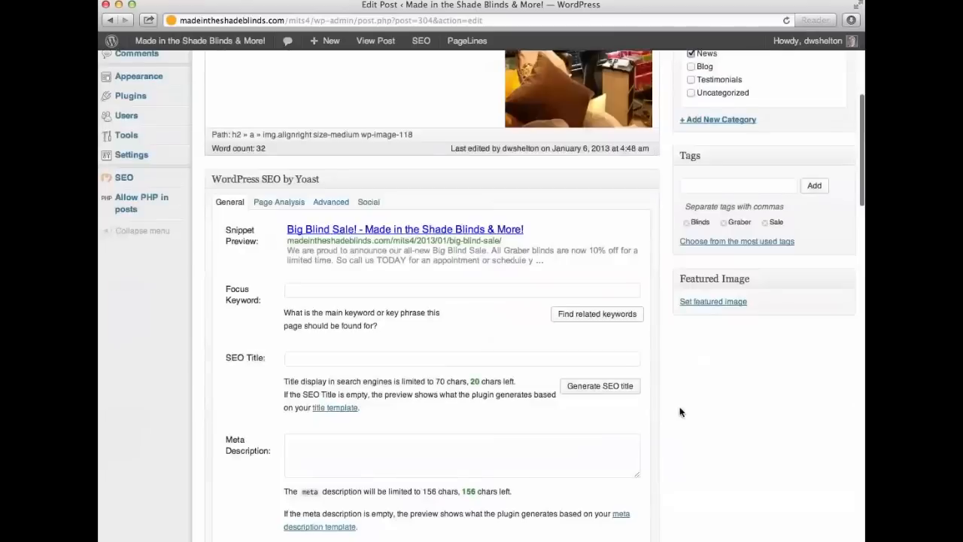
left_click(695, 302)
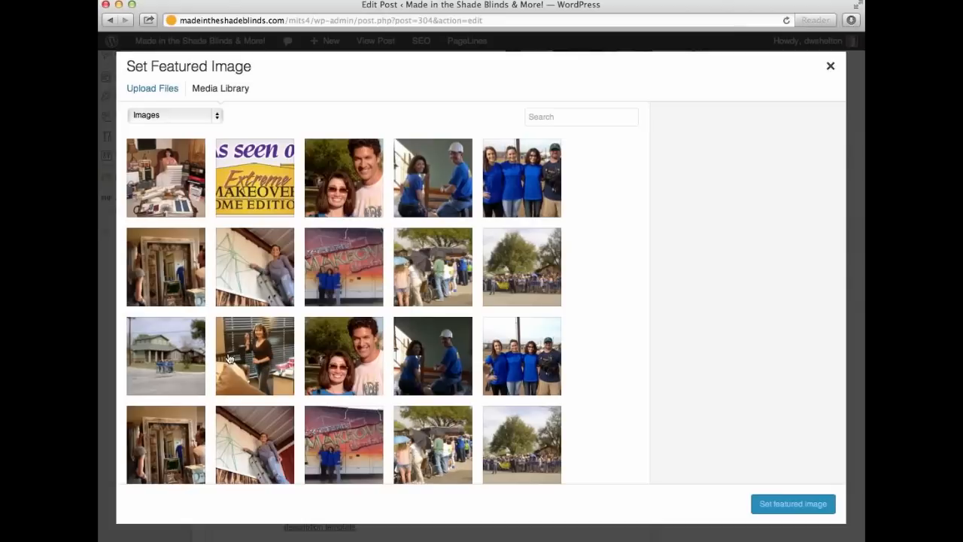
Make the photo of the woman by the window blinds the post's featured image.
left_click(275, 350)
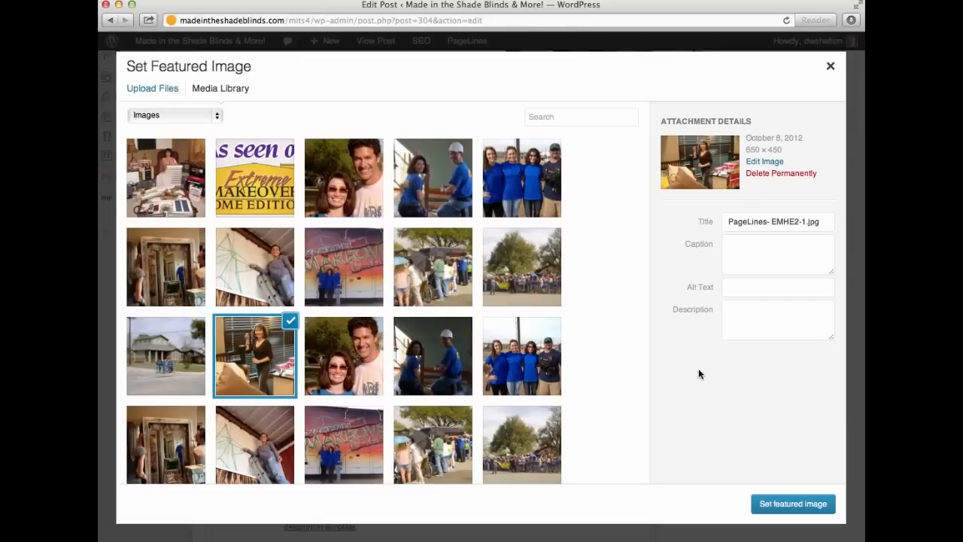
left_click(794, 506)
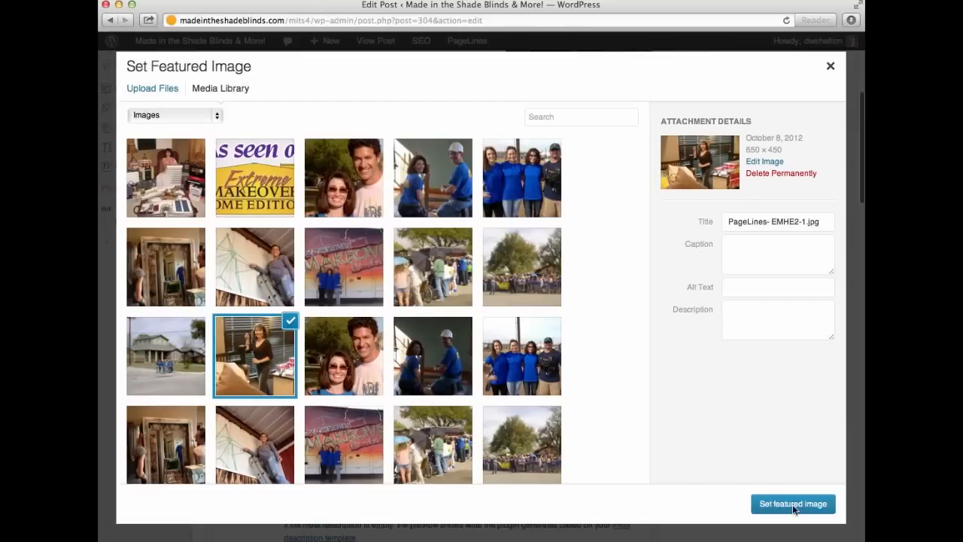
left_click(793, 505)
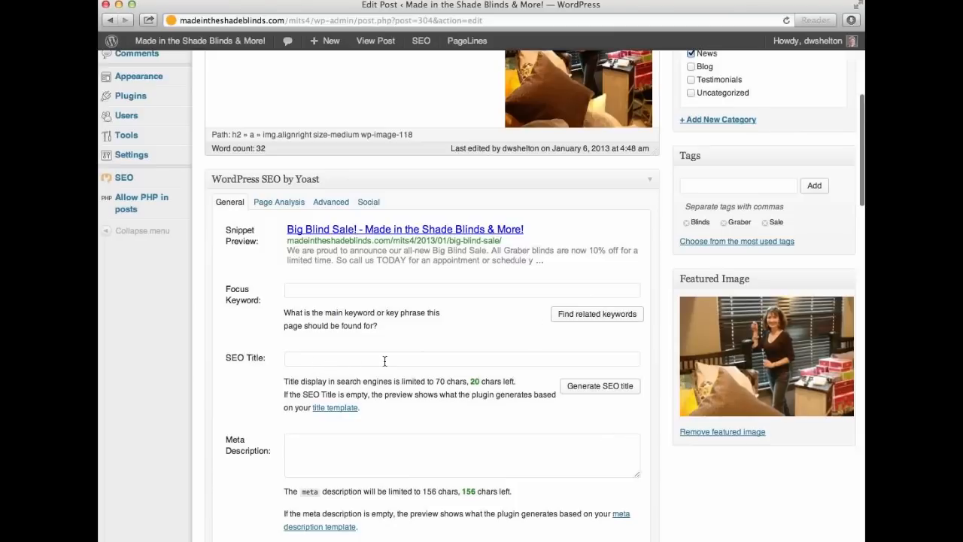
scroll(612, 338, "up", 5)
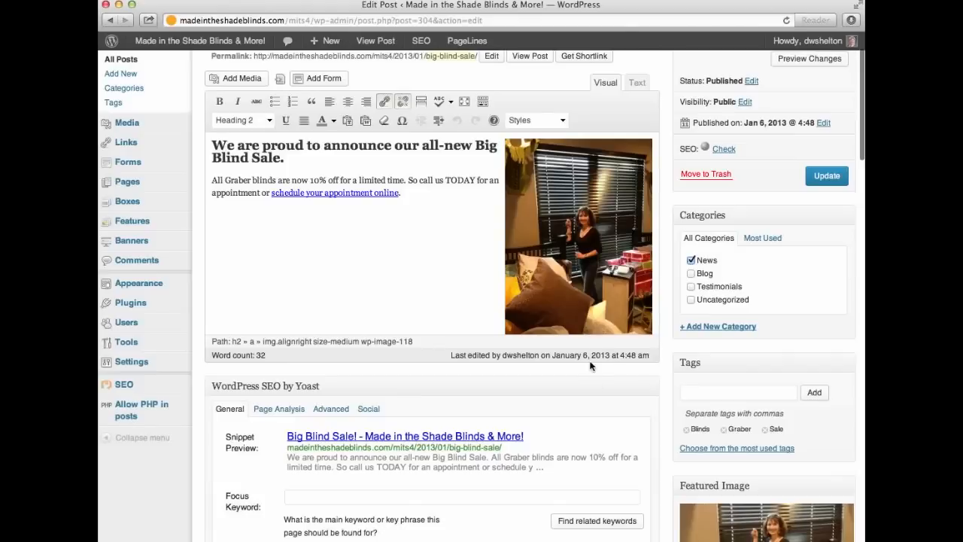
scroll(593, 395, "down", 4)
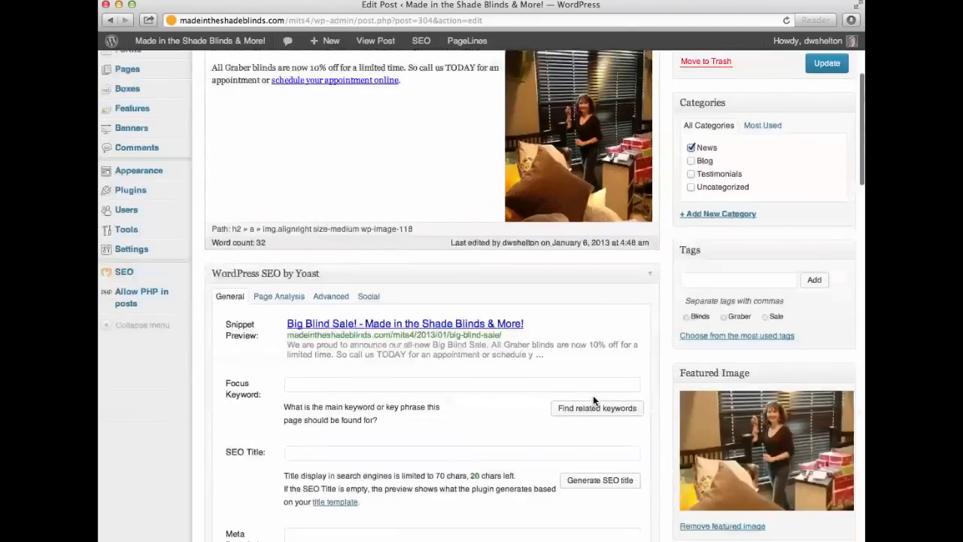
scroll(593, 400, "down", 1)
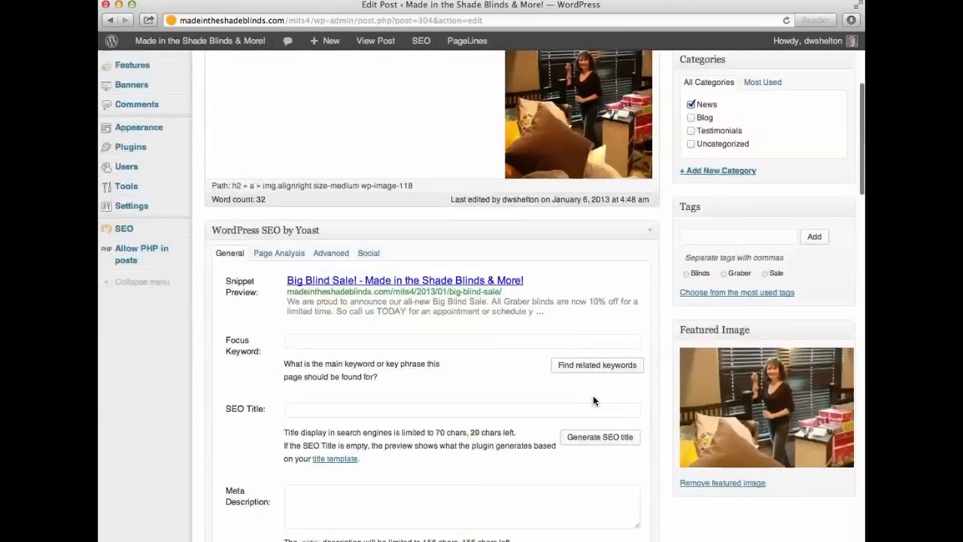
scroll(593, 400, "down", 2)
scroll(300, 282, "down", 2)
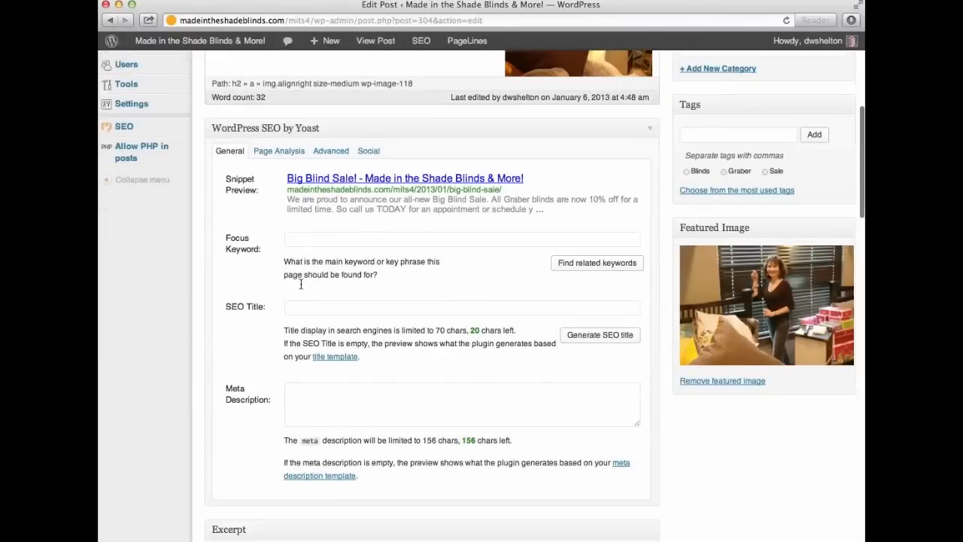
Enter 'Blind sale' as the Yoast focus keyword and update the post.
left_click(299, 221)
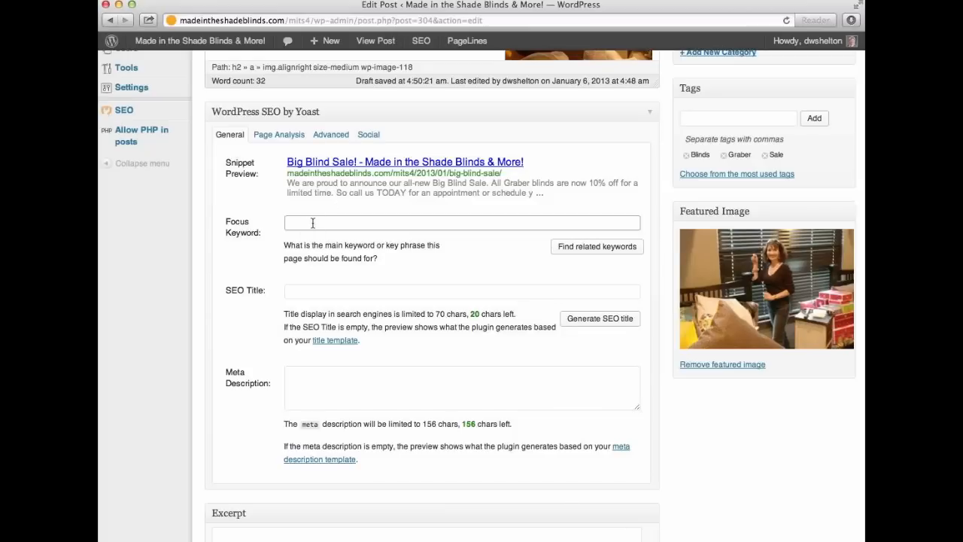
type("Blind sale")
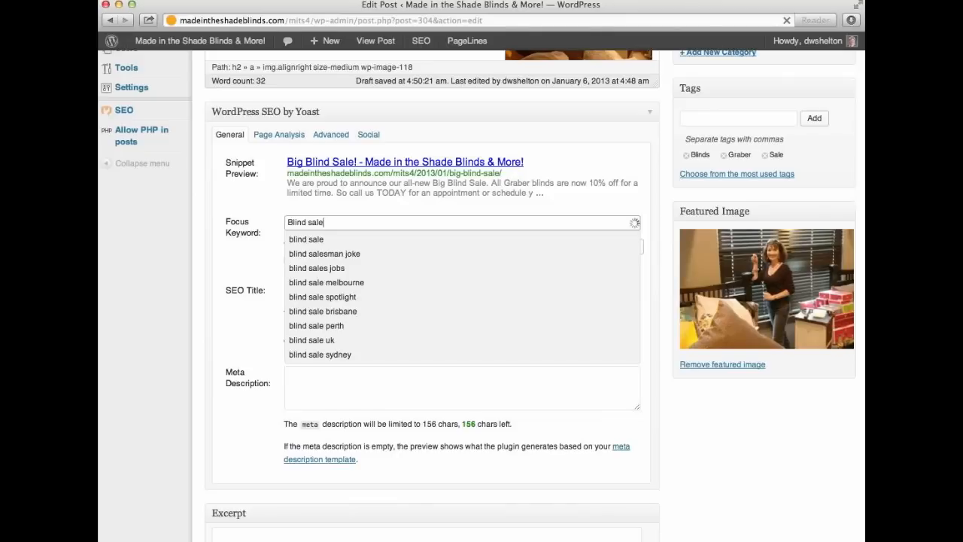
key("Return")
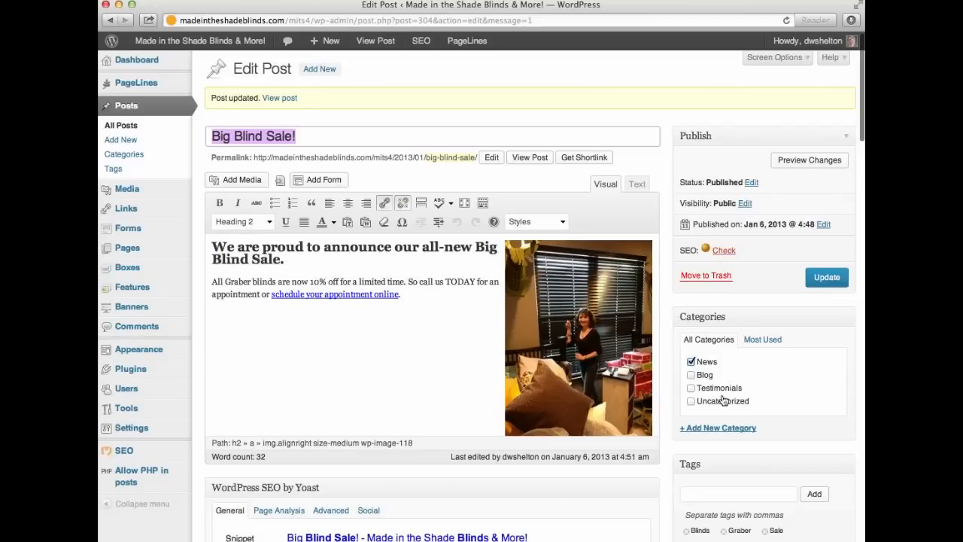
Type 'Made in the Shade is proud to offer a new Blind Sale for all Graber Products' as the Yoast meta description.
scroll(672, 460, "down", 10)
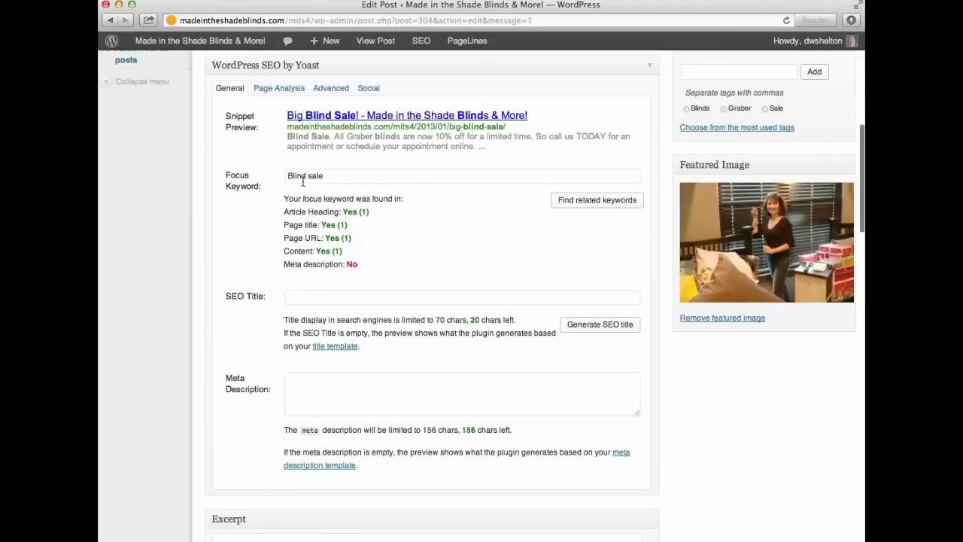
scroll(271, 293, "down", 1)
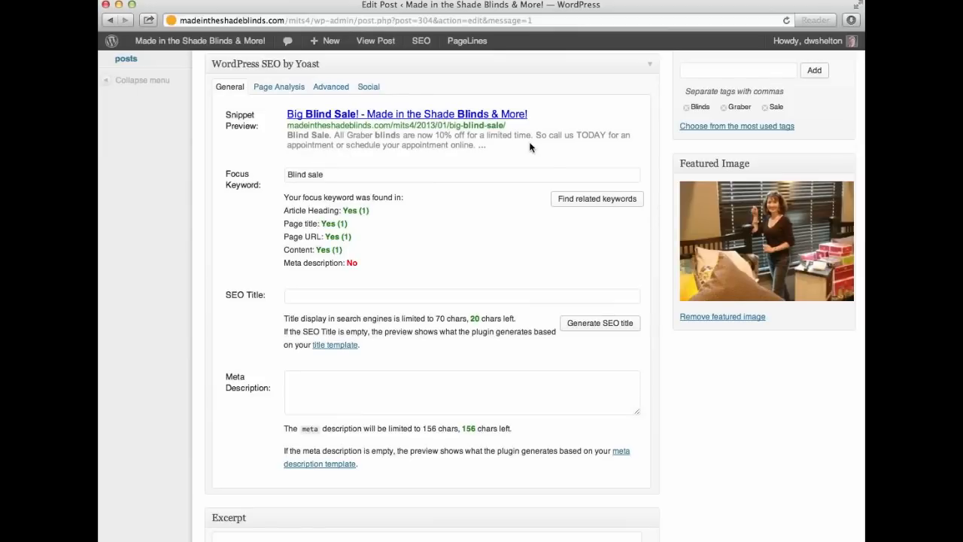
left_click(306, 390)
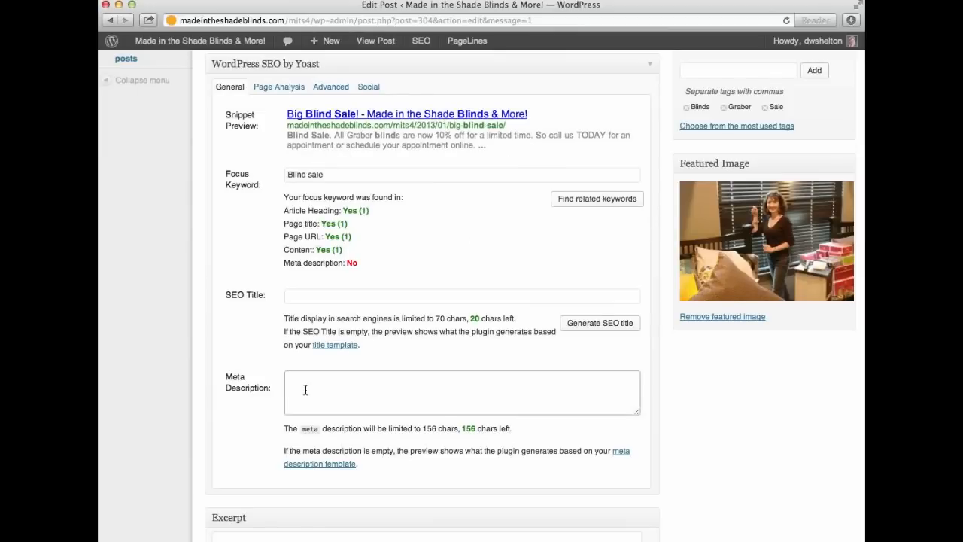
type("Made")
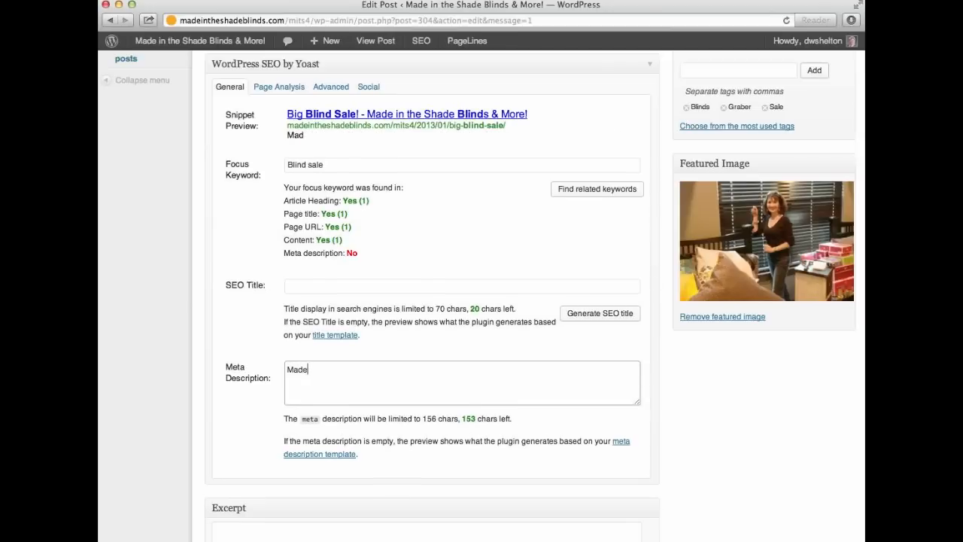
type(" in the Shade is ")
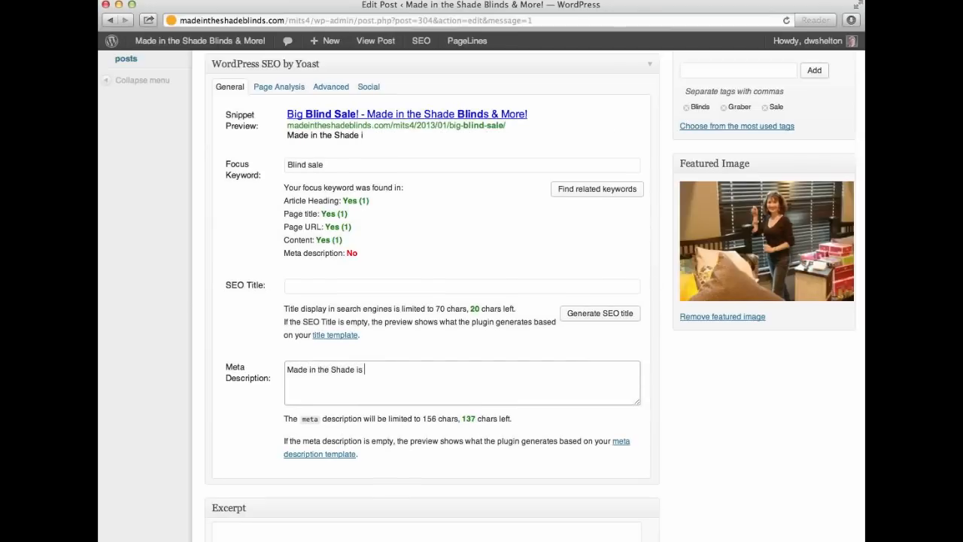
type("proud to offer a ne")
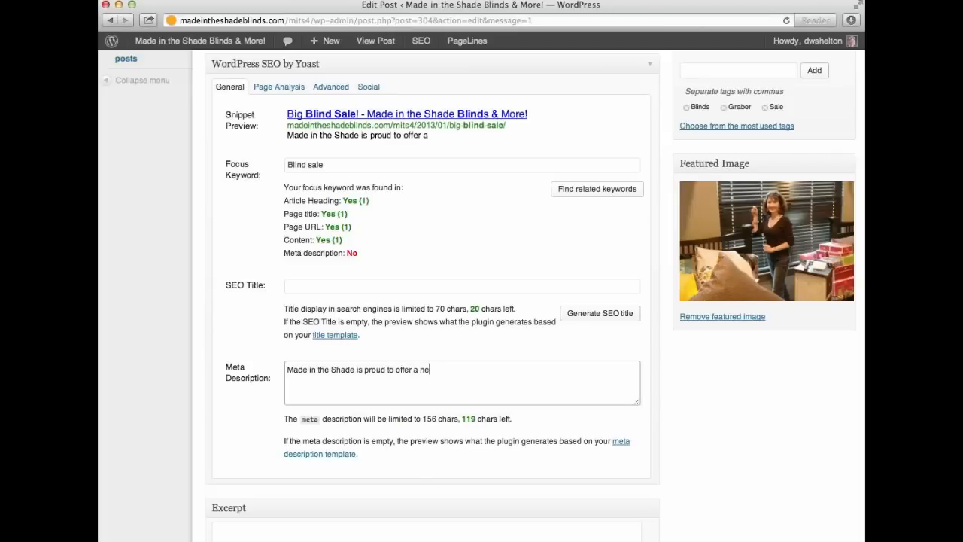
type("w Blind Sale for ")
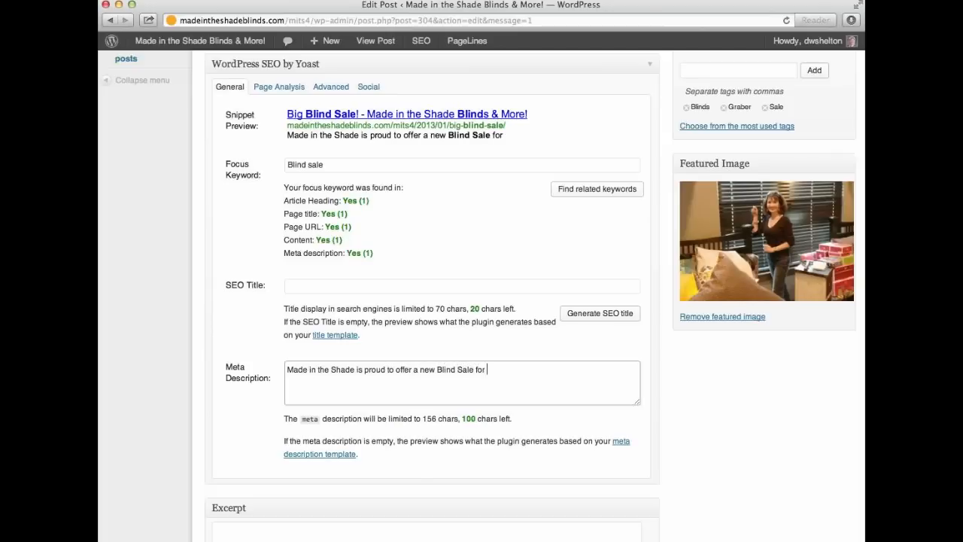
type("all Grabe")
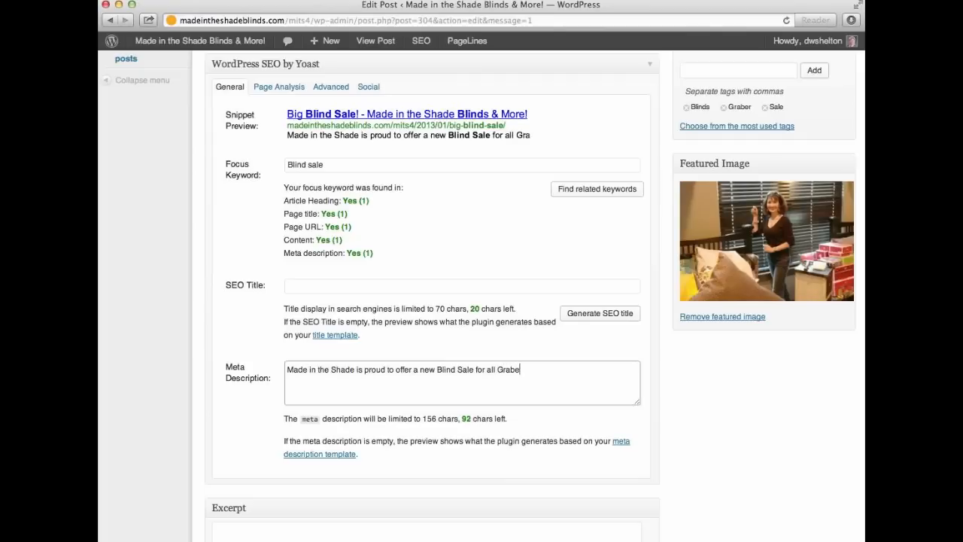
type("r Products")
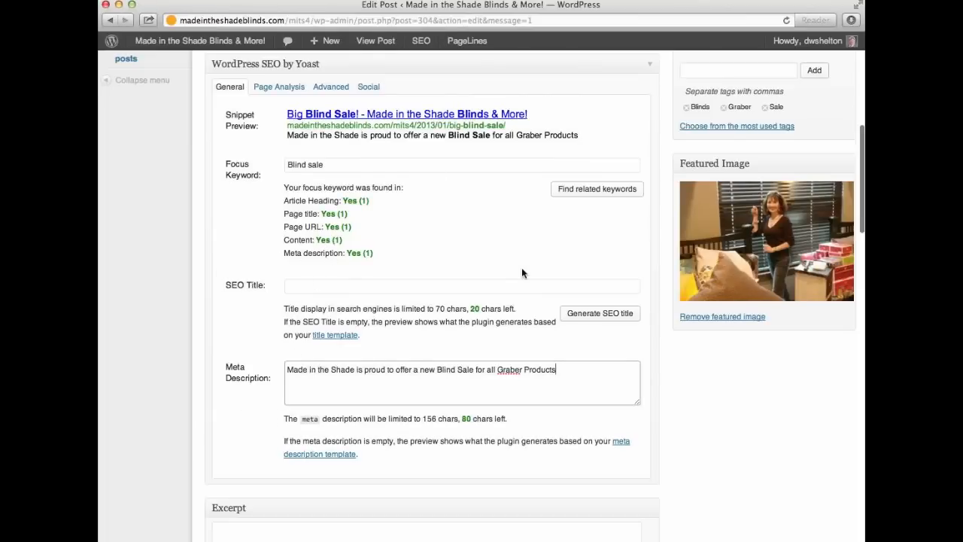
scroll(522, 272, "up", 5)
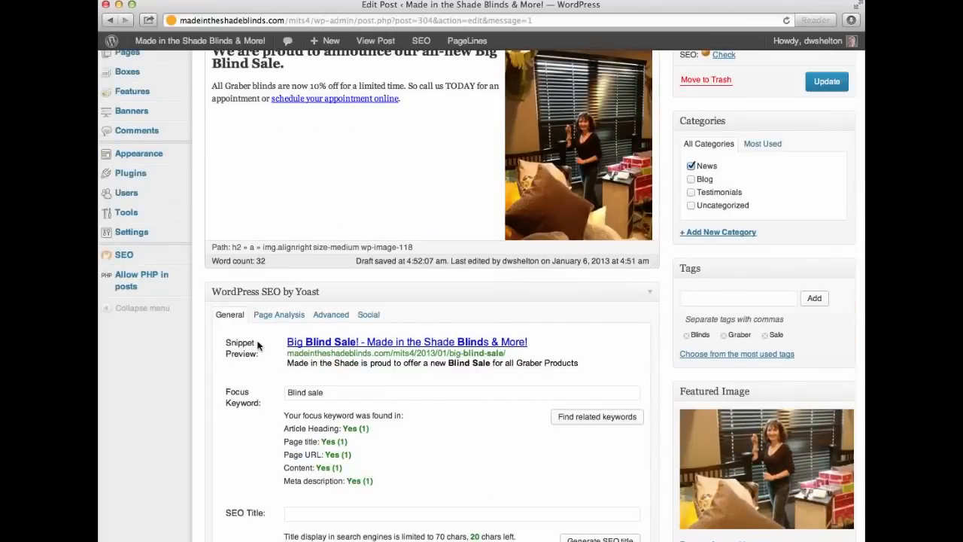
scroll(259, 339, "down", 2)
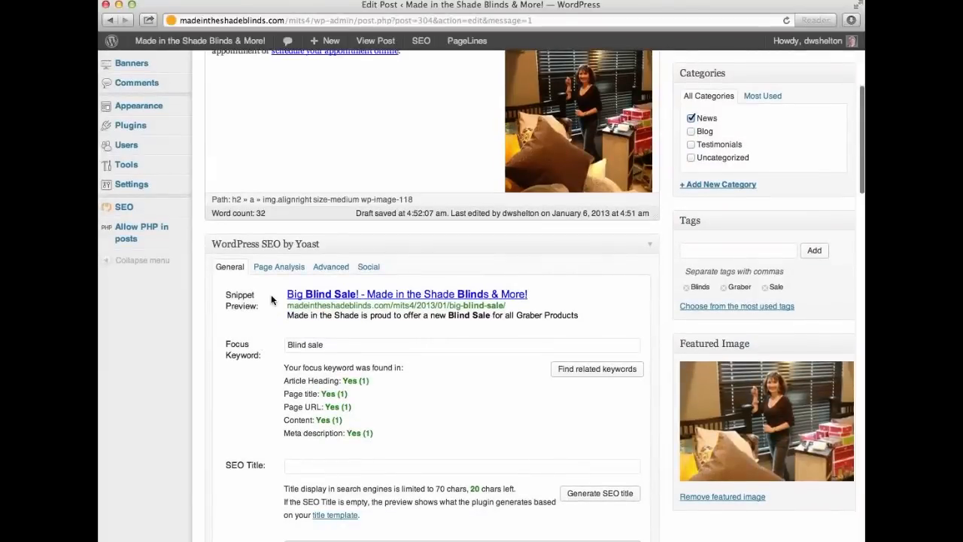
left_click(276, 269)
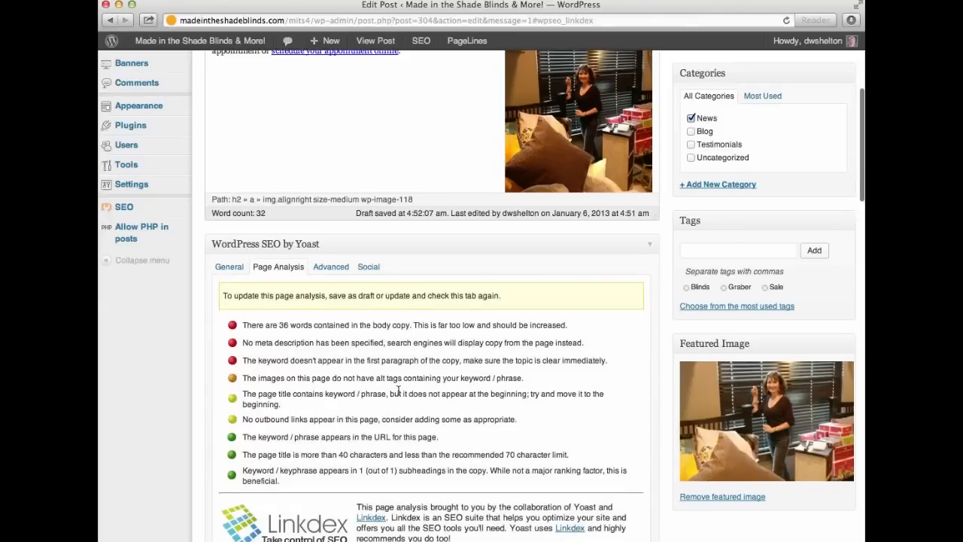
scroll(399, 391, "down", 5)
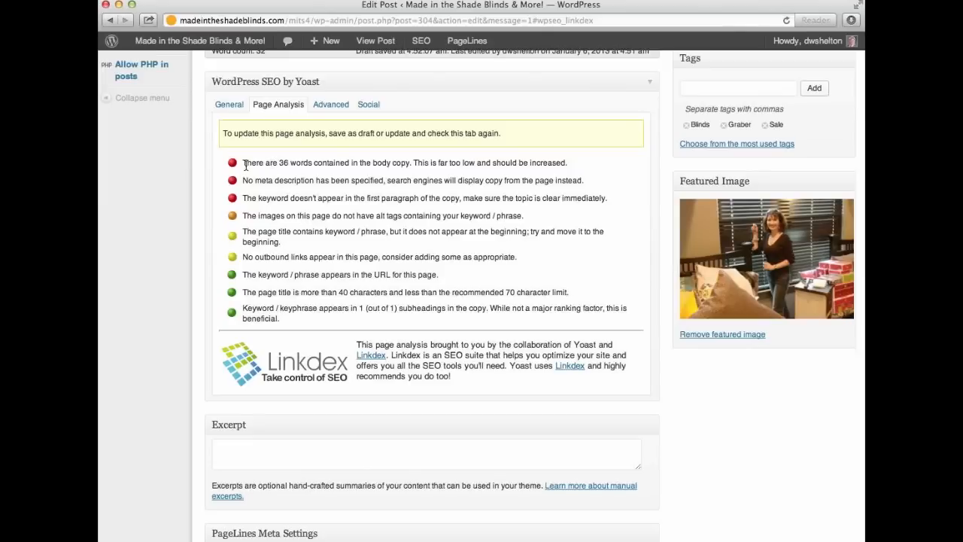
left_click(229, 104)
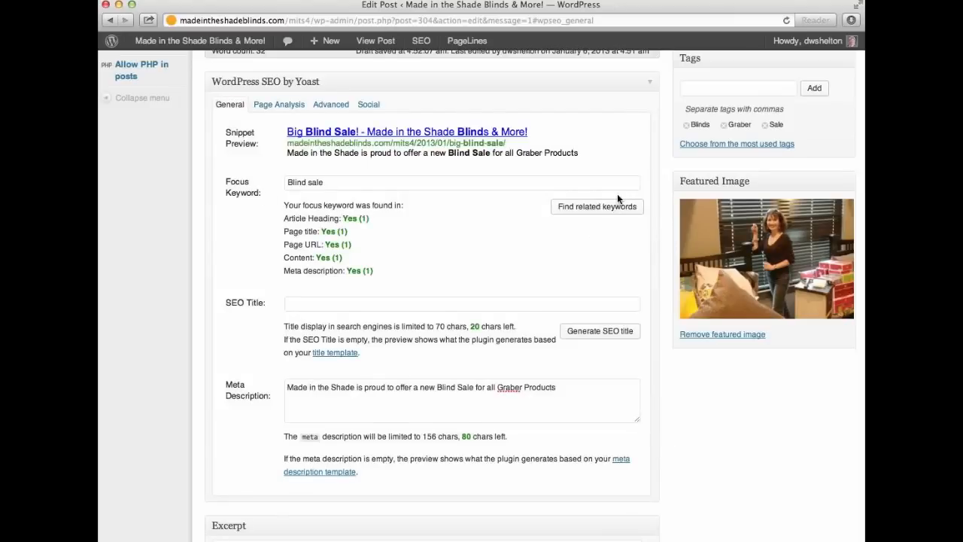
scroll(617, 194, "up", 10)
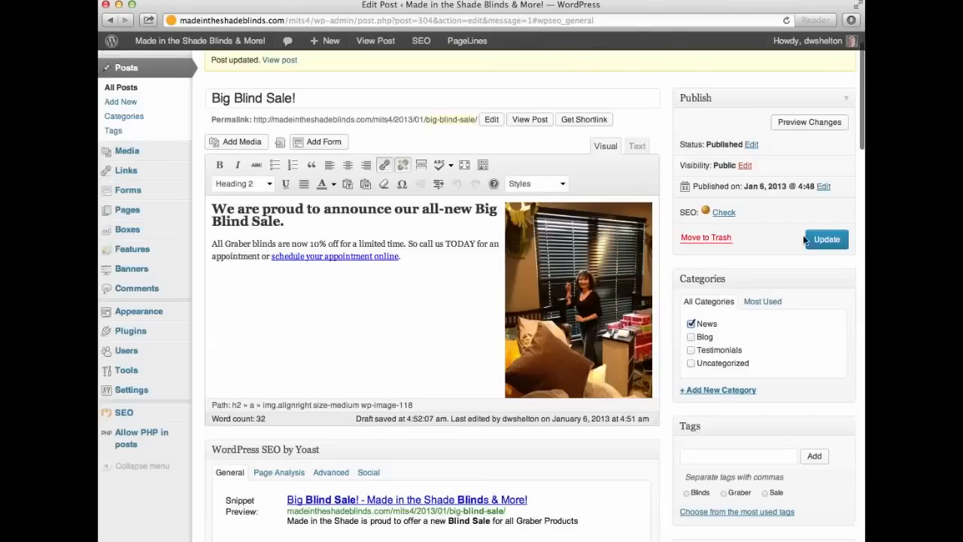
scroll(824, 239, "up", 2)
Update the post, then change the publish date's day to 08.
left_click(826, 278)
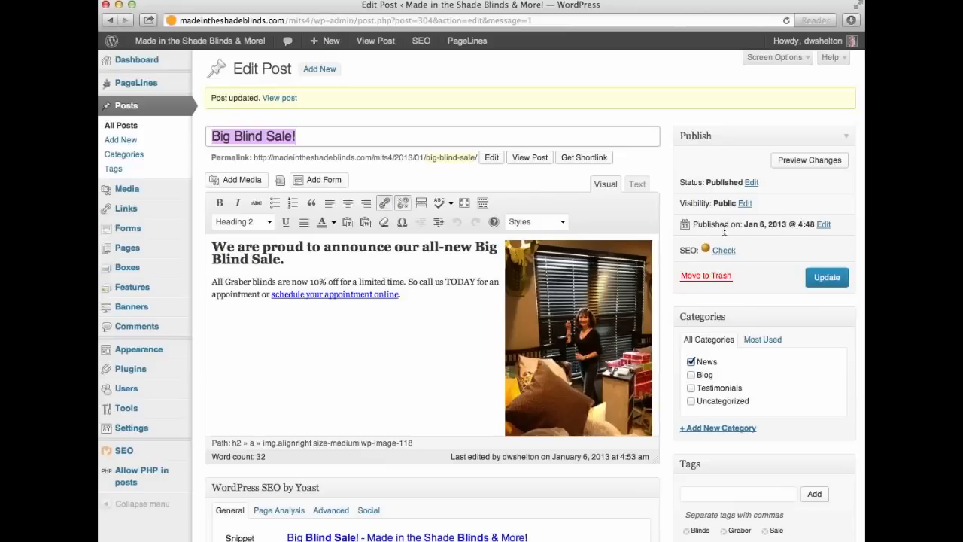
left_click(823, 225)
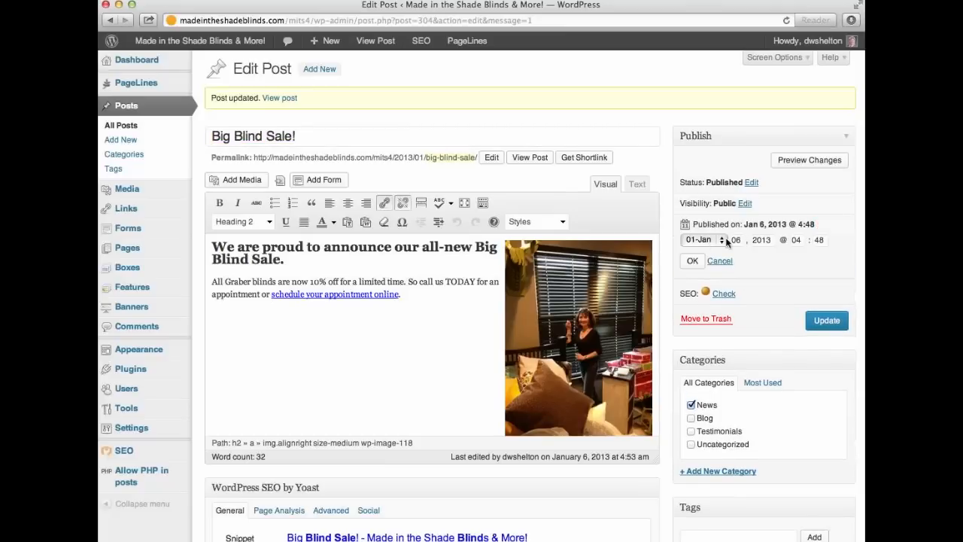
left_click(735, 240)
key("BackSpace")
type("8")
Set the publish time to 00:00 and schedule the post, which fails with a server-connection error.
left_click(796, 239)
key("BackSpace")
type("2")
key("BackSpace")
type("0")
key("Tab")
type("00")
key("Tab")
key("Return")
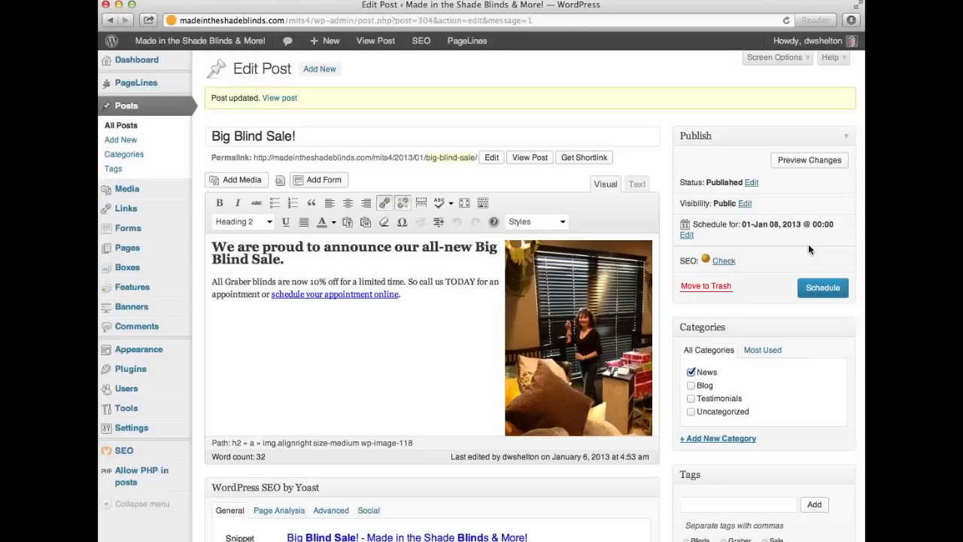
left_click(824, 290)
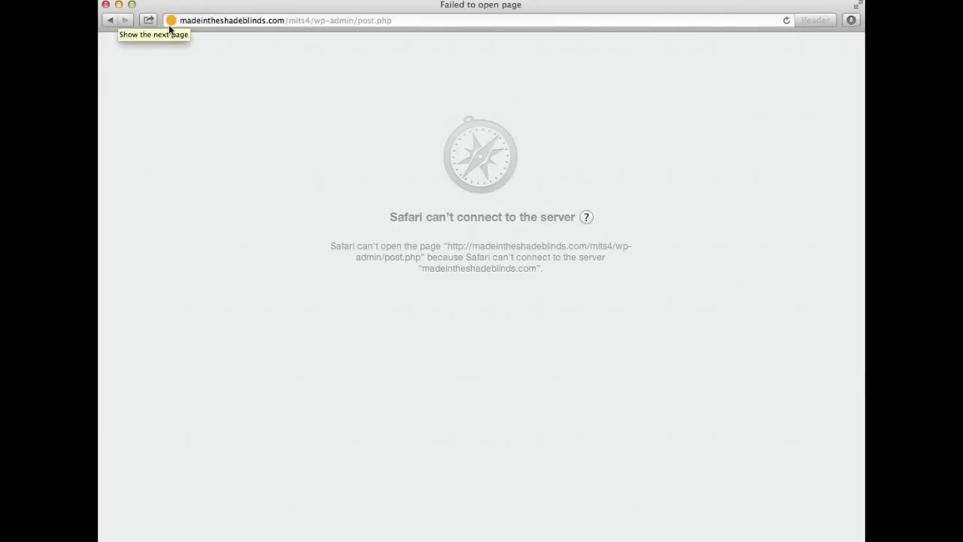
left_click(257, 18)
Reopen the Big Blind Sale post from All Posts, then go to Posts > Categories.
left_click_drag(180, 21, 240, 21)
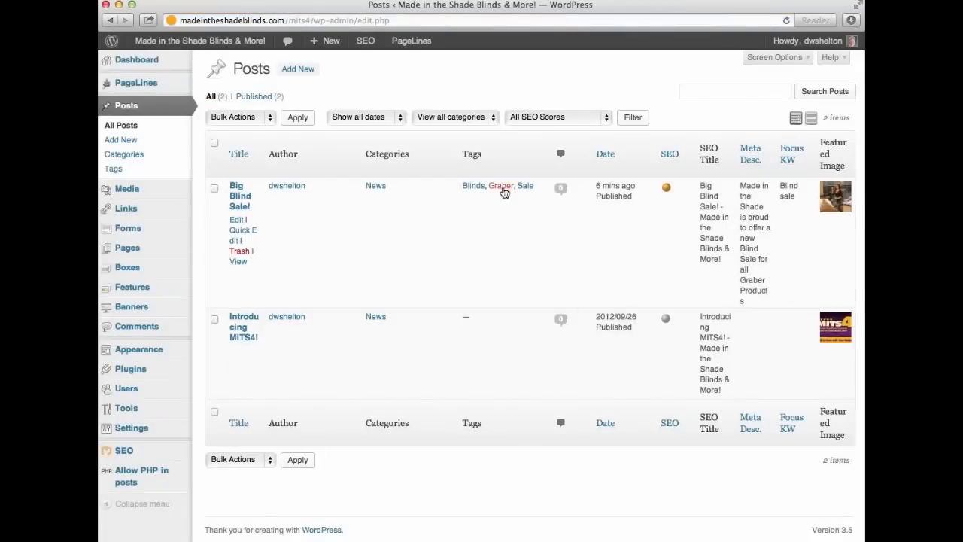
left_click(236, 204)
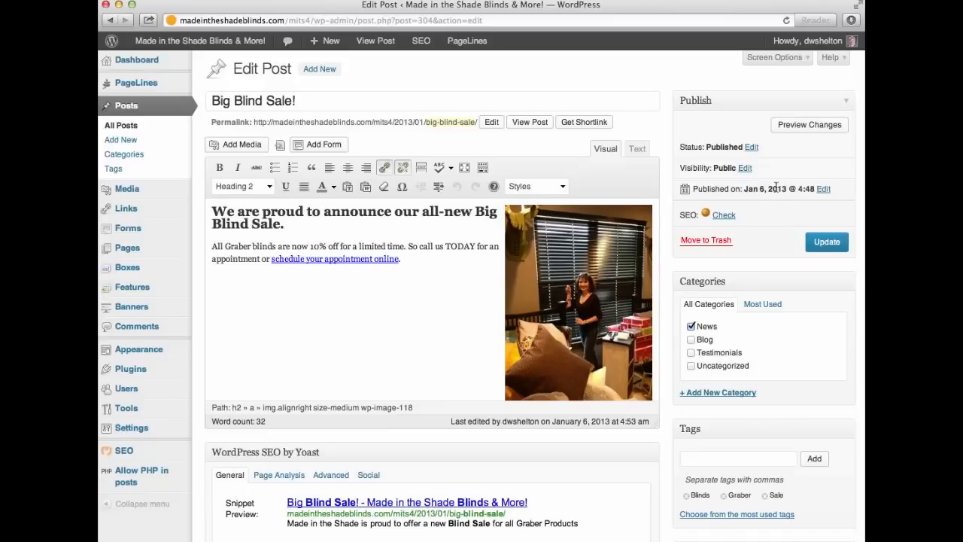
left_click(128, 131)
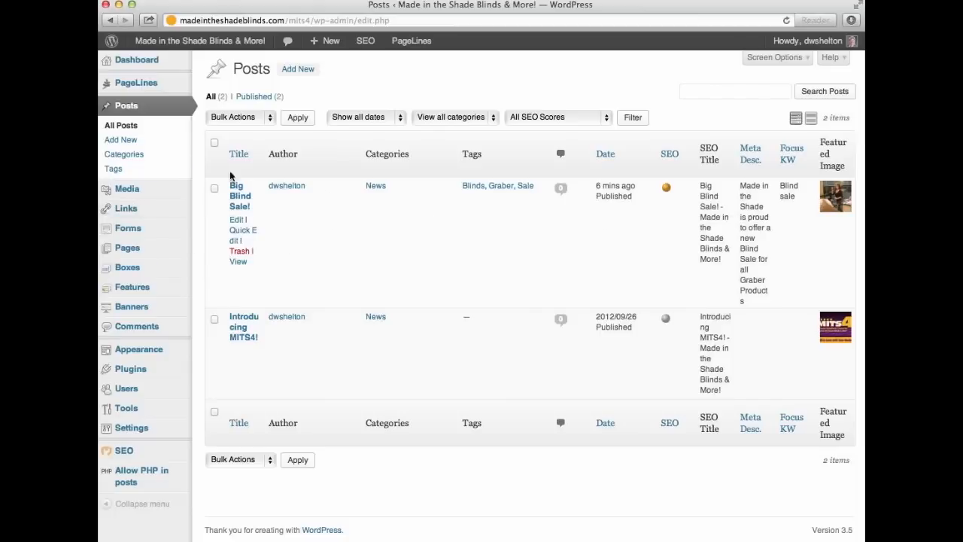
left_click(109, 156)
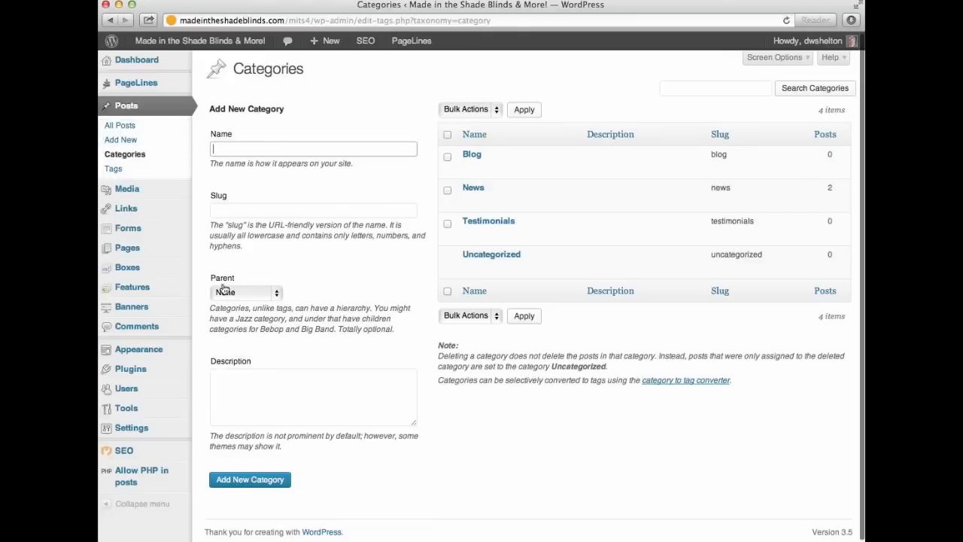
Visit the live site, open the Big Blind Sale! post and scroll to its footer.
mouse_move(184, 47)
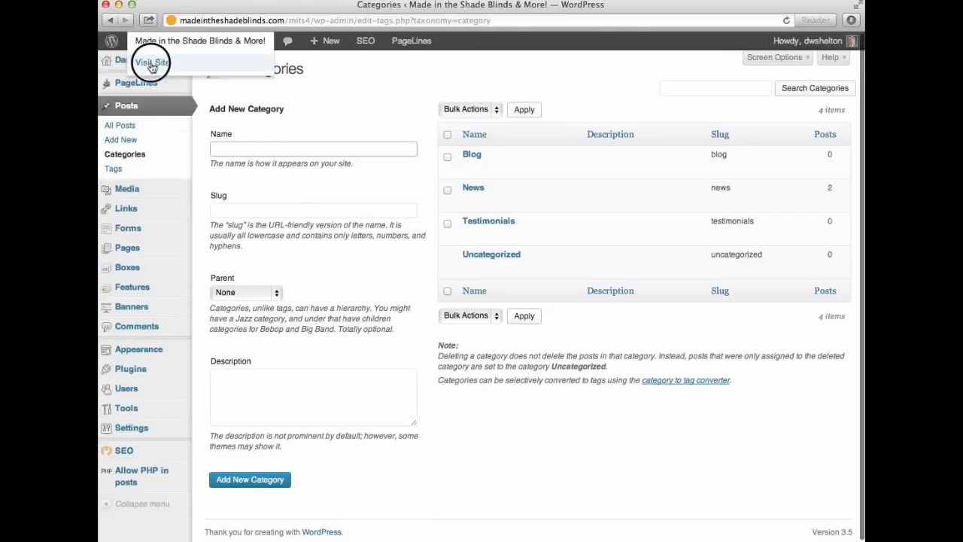
left_click(152, 62)
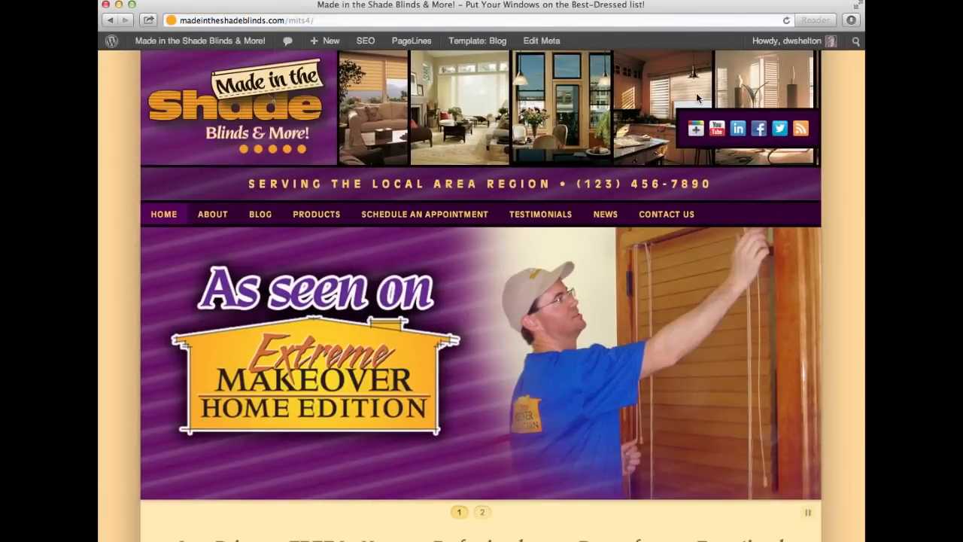
scroll(673, 369, "down", 3)
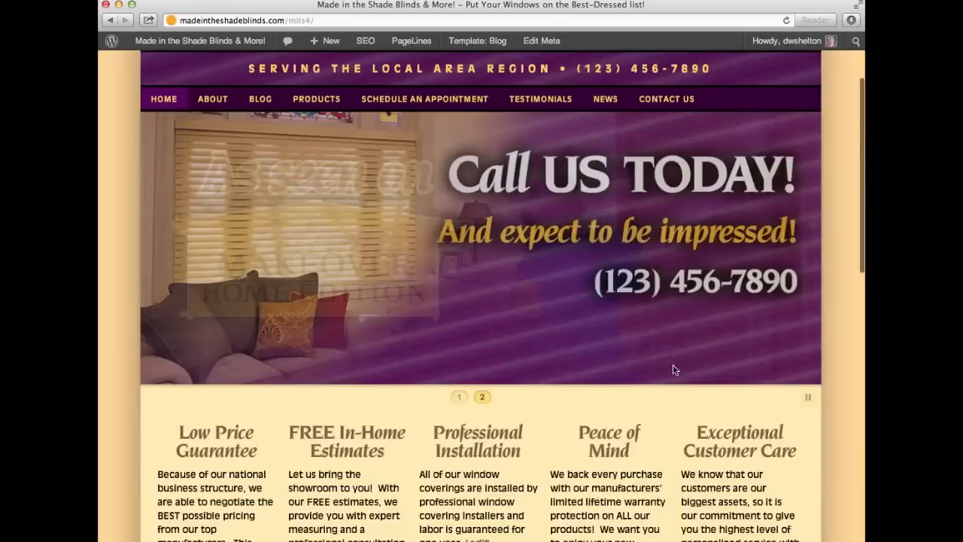
scroll(672, 369, "down", 10)
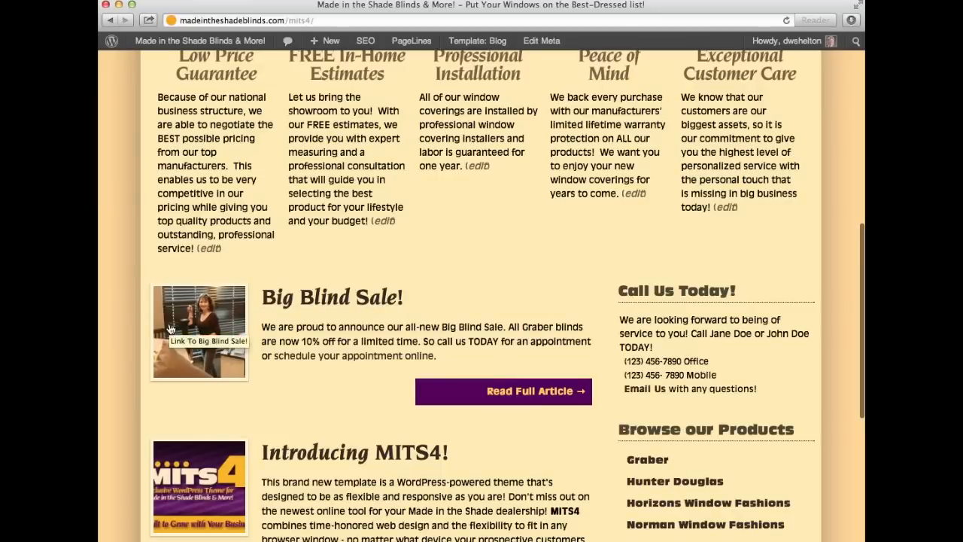
left_click(307, 299)
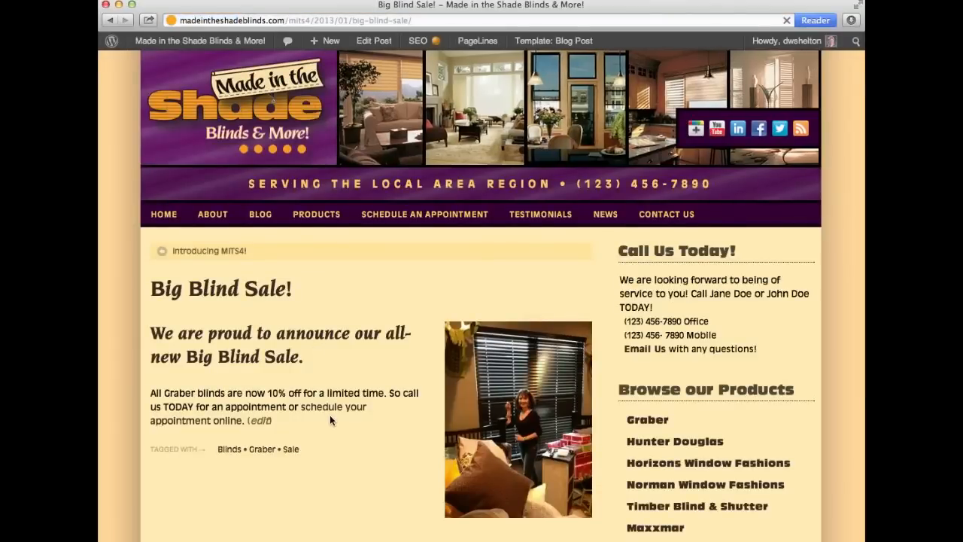
scroll(329, 420, "down", 5)
scroll(354, 219, "up", 5)
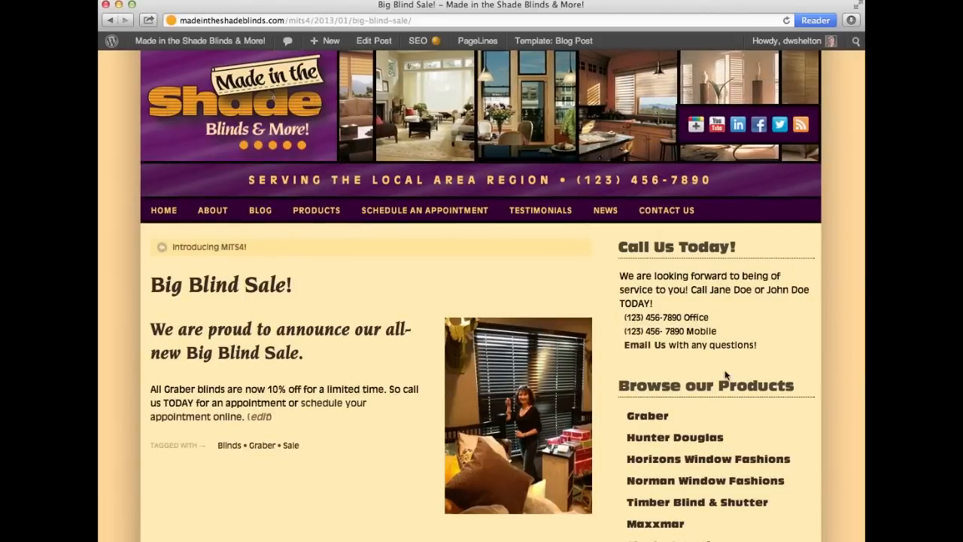
scroll(837, 447, "down", 5)
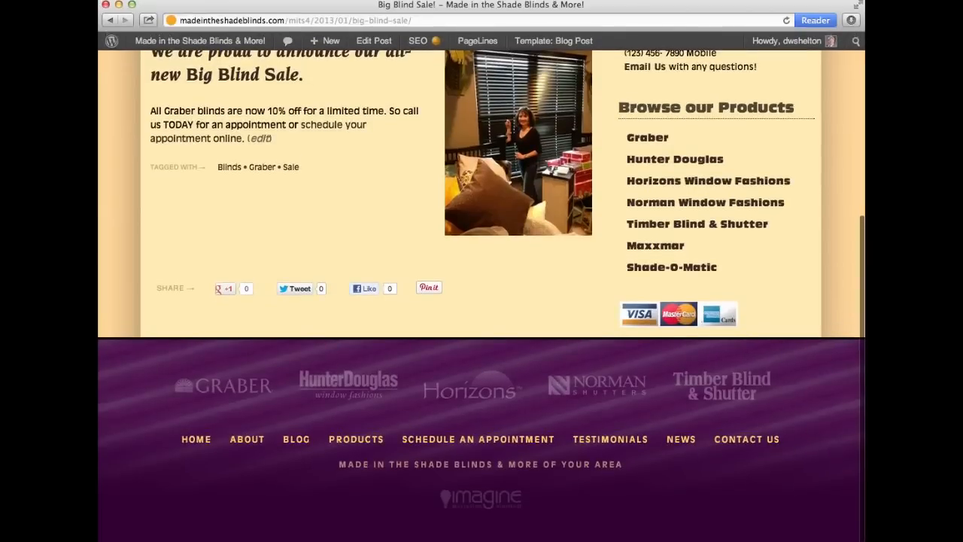